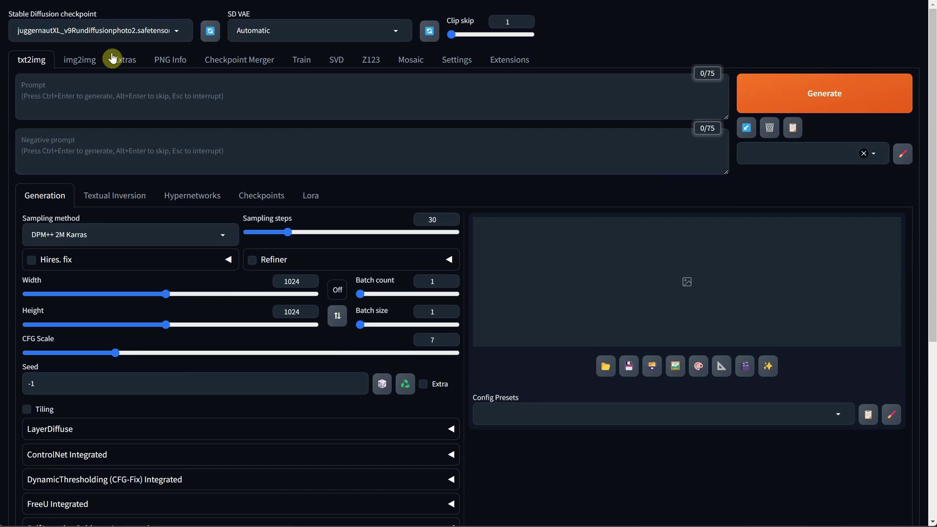
Generate an image from a cute cat prompt with the Vector | Silhouette Cute style
{"action": "left_click", "coordinate": [123, 99]}
{"action": "type", "text": "a cute cartoon cat with a hat"}
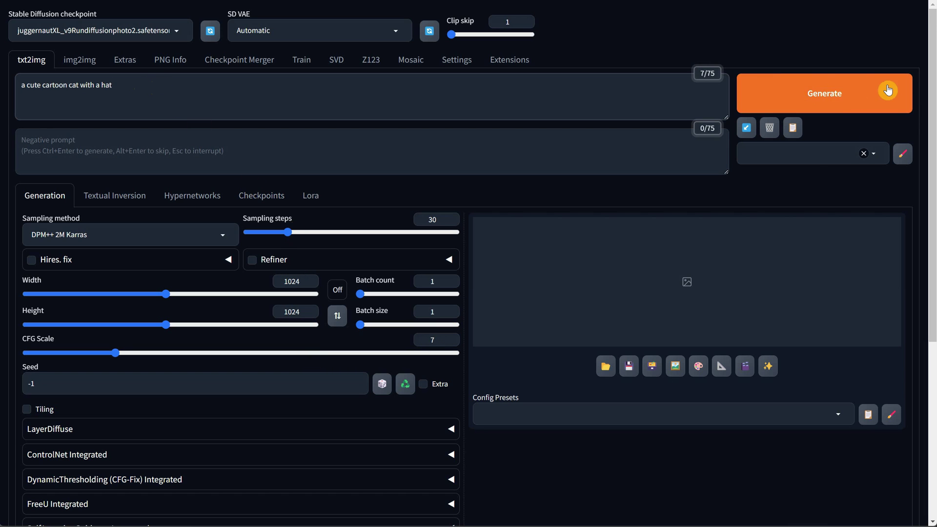
{"action": "left_click", "coordinate": [801, 153]}
{"action": "type", "text": "ss"}
{"action": "key", "text": "BackSpace"}
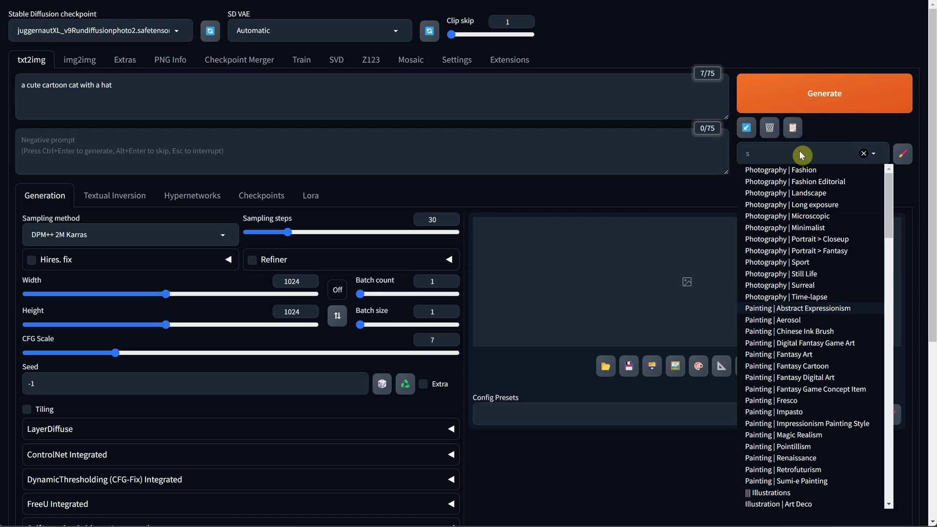
{"action": "type", "text": "ilh"}
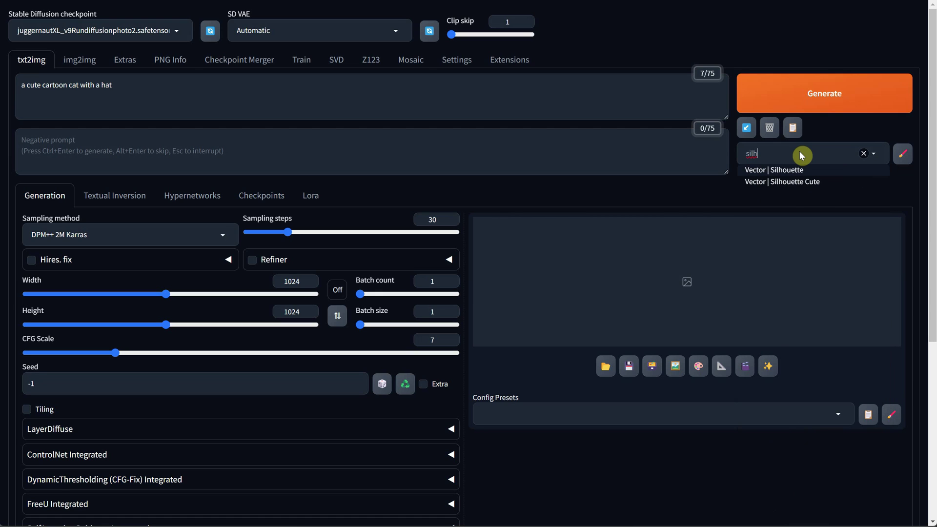
{"action": "left_click", "coordinate": [776, 182]}
{"action": "left_click", "coordinate": [775, 98]}
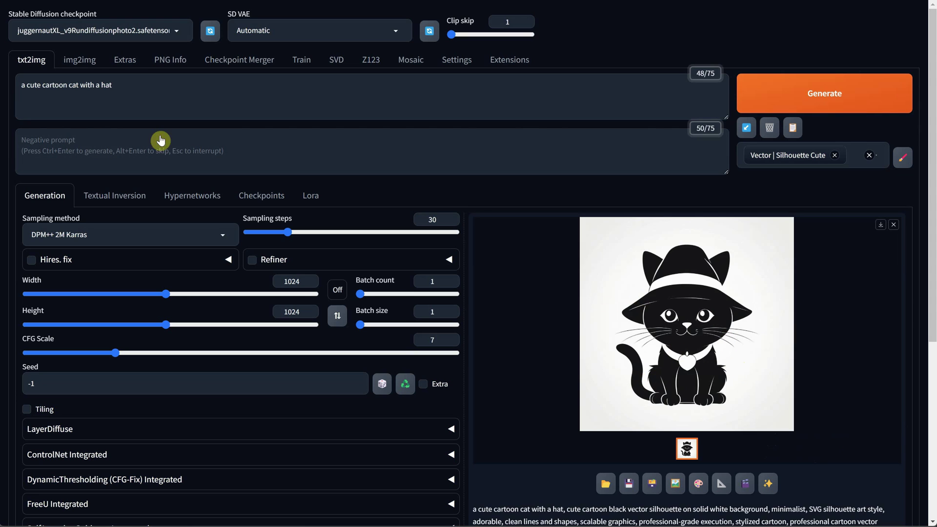
Regenerate with the prompt 'a dog with glasses' and remove the Vector | Silhouette Cute style
{"action": "triple_click", "coordinate": [135, 86]}
{"action": "type", "text": "a dog with glasses"}
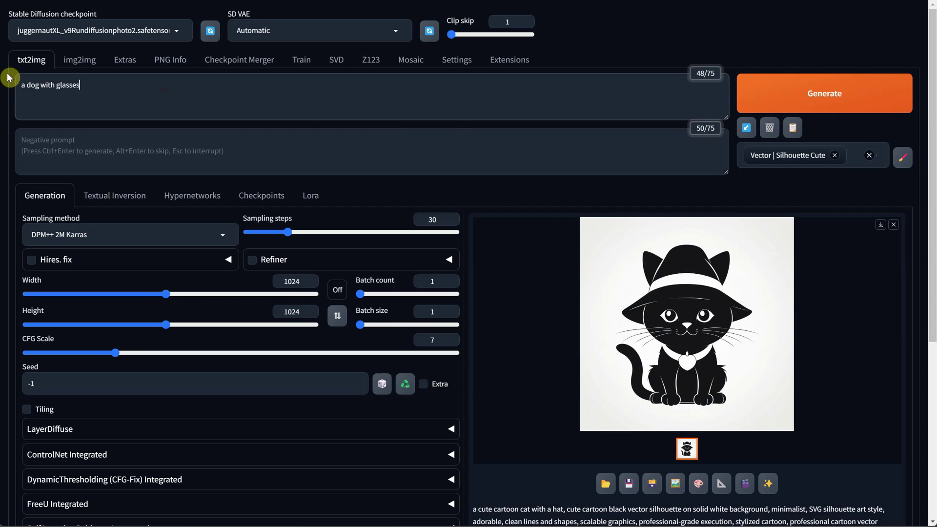
{"action": "key", "text": "ctrl+Return"}
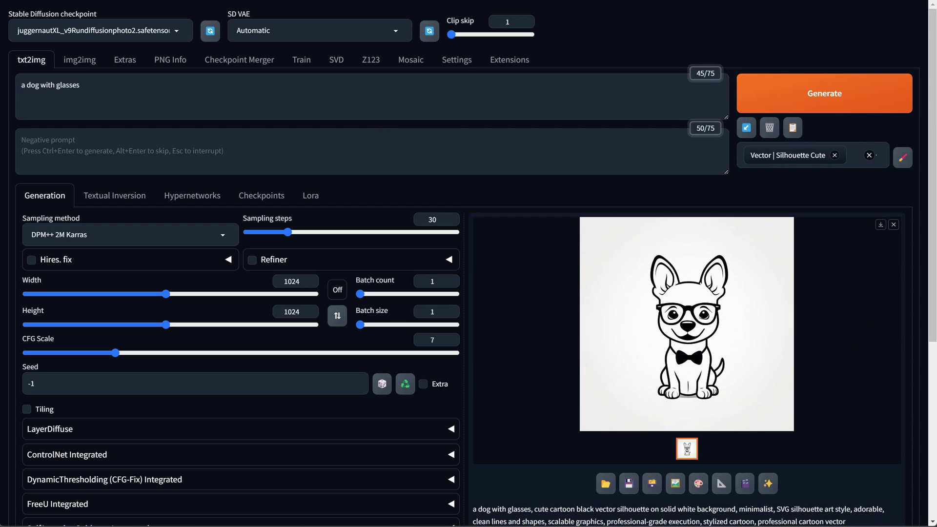
{"action": "left_click", "coordinate": [835, 156]}
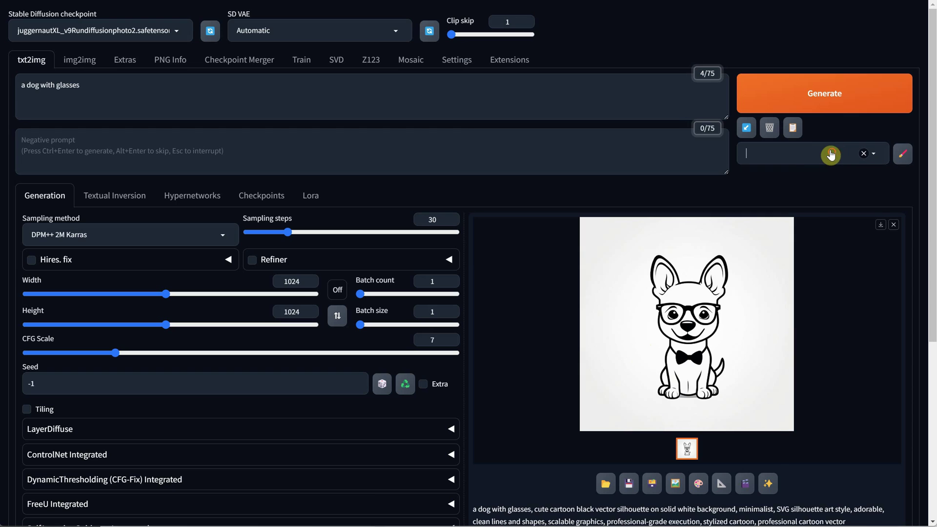
{"action": "left_click", "coordinate": [830, 155]}
{"action": "mouse_move", "coordinate": [889, 200]}
{"action": "left_mouse_down"}
{"action": "mouse_move", "coordinate": [896, 452]}
{"action": "mouse_move", "coordinate": [870, 251]}
{"action": "mouse_move", "coordinate": [841, 224]}
{"action": "left_mouse_up"}
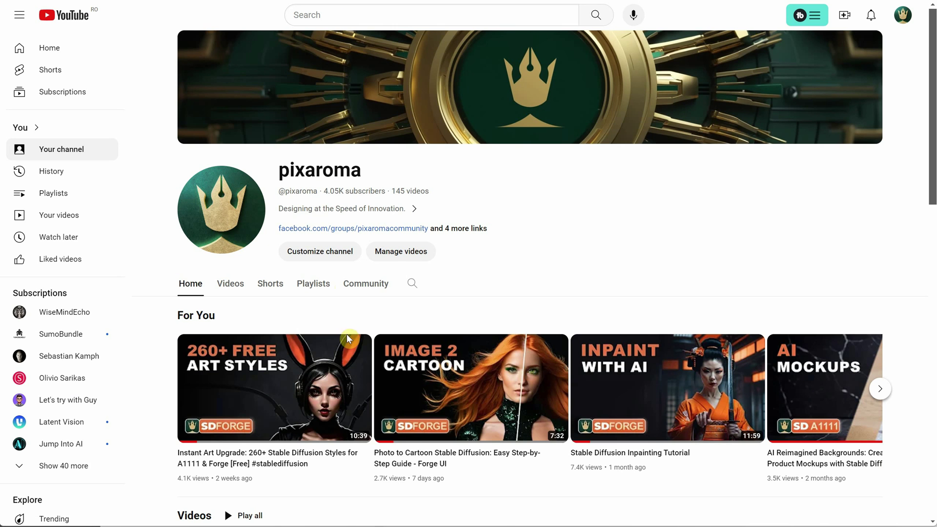
Open the 260+ Stable Diffusion Styles tutorial video and pause its pre-roll ad
{"action": "scroll", "coordinate": [347, 337], "scroll_direction": "down", "scroll_amount": 1}
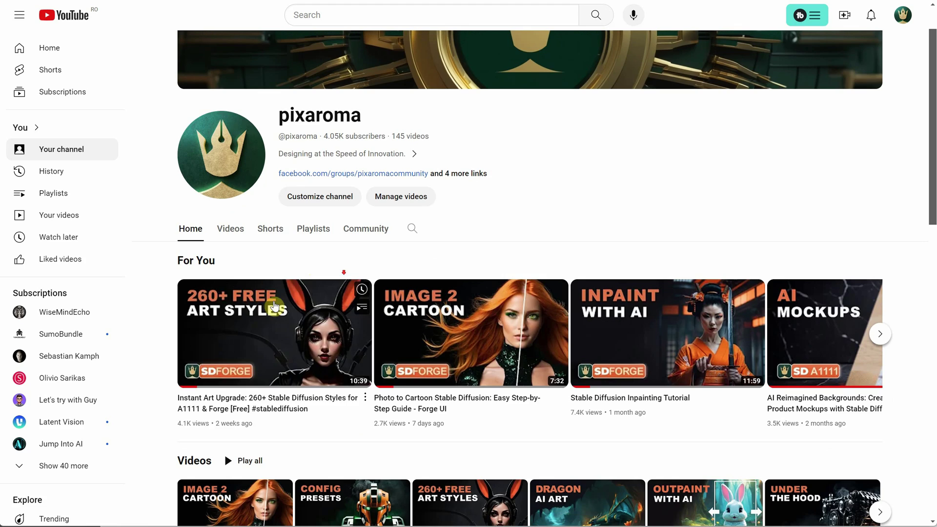
{"action": "left_click", "coordinate": [342, 313]}
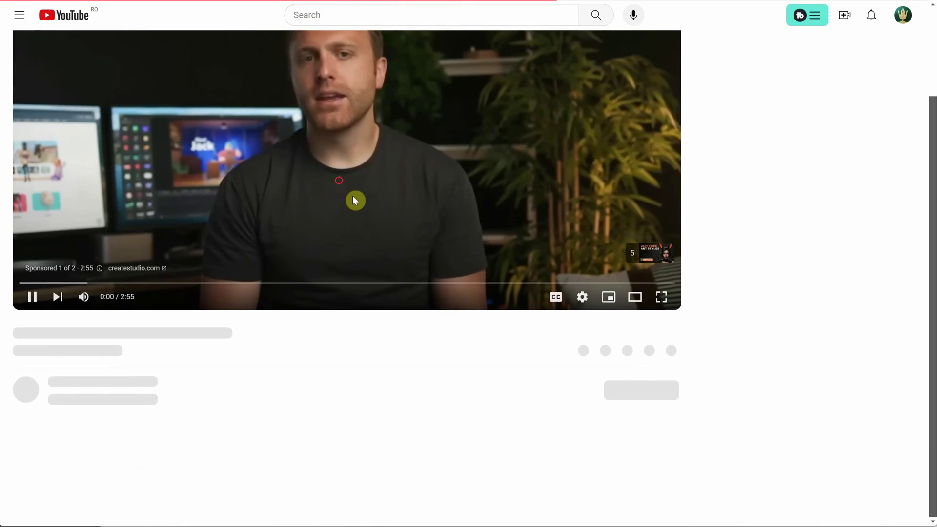
{"action": "left_click", "coordinate": [332, 188]}
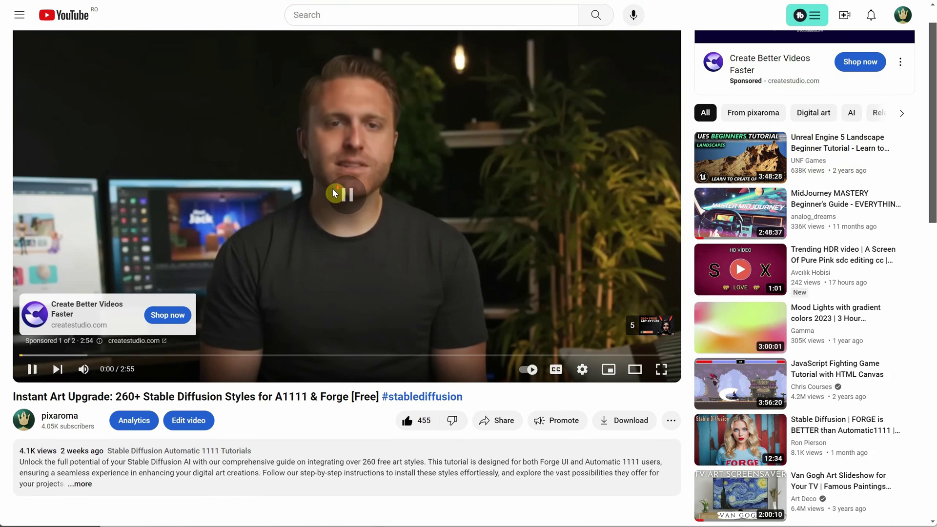
{"action": "scroll", "coordinate": [332, 189], "scroll_direction": "down", "scroll_amount": 4}
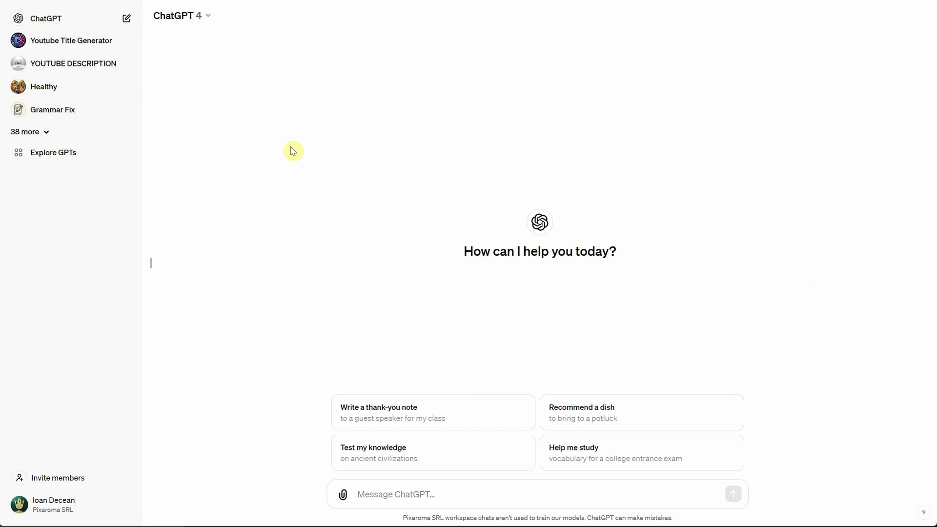
Search GPTs for 'silhouette artist' and start a chat with Silhouette Artist & Crafter
{"action": "left_click", "coordinate": [51, 155]}
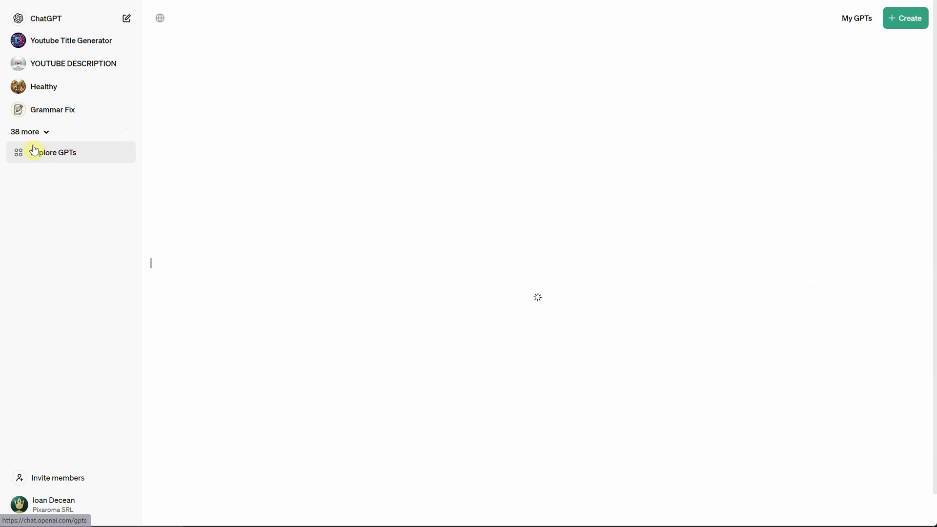
{"action": "left_click", "coordinate": [408, 128]}
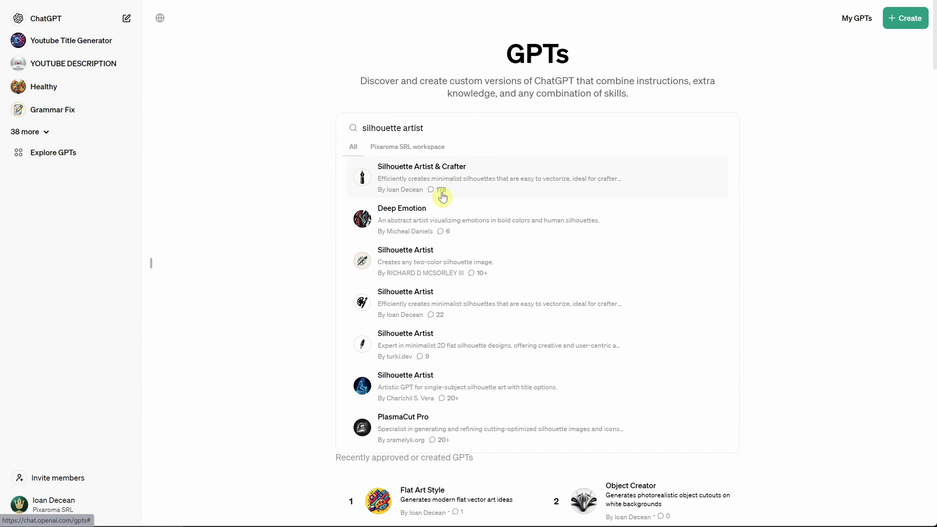
{"action": "left_click", "coordinate": [490, 189]}
{"action": "scroll", "coordinate": [488, 188], "scroll_direction": "down", "scroll_amount": 3}
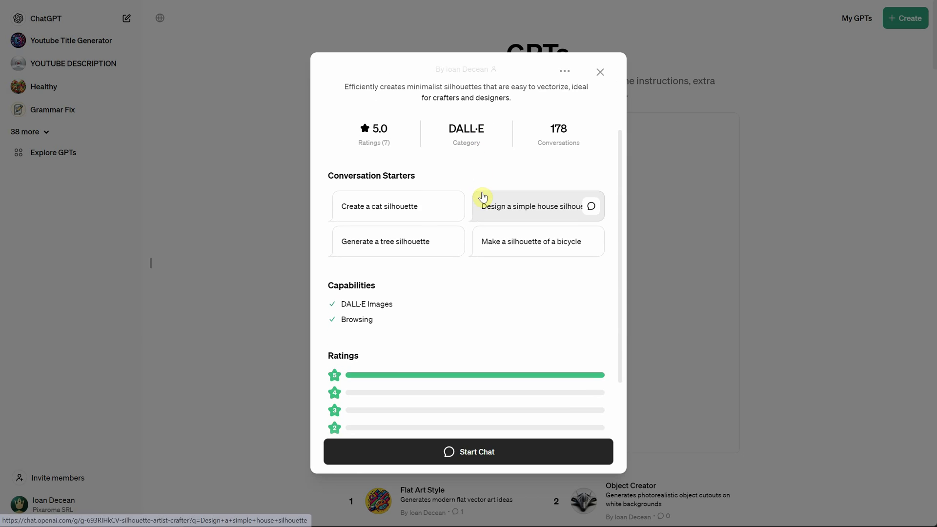
{"action": "scroll", "coordinate": [542, 167], "scroll_direction": "down", "scroll_amount": 3}
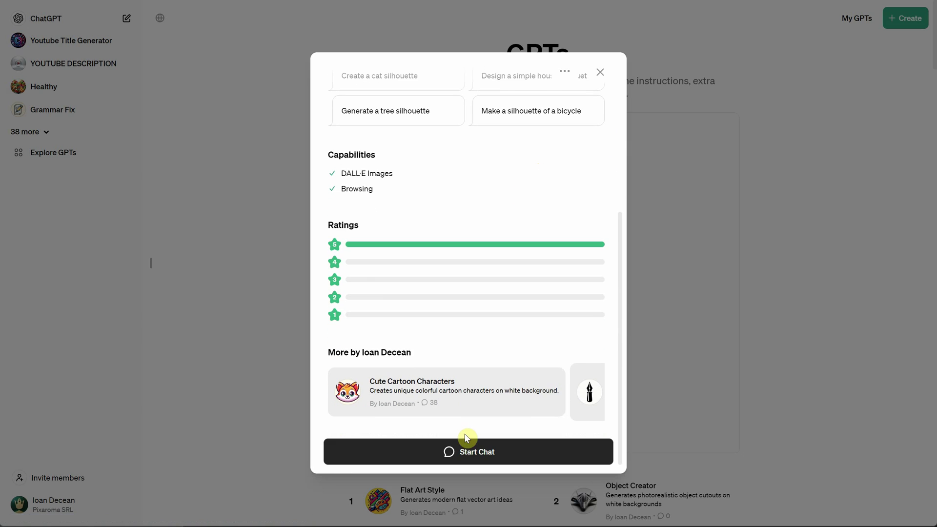
{"action": "left_click", "coordinate": [469, 453]}
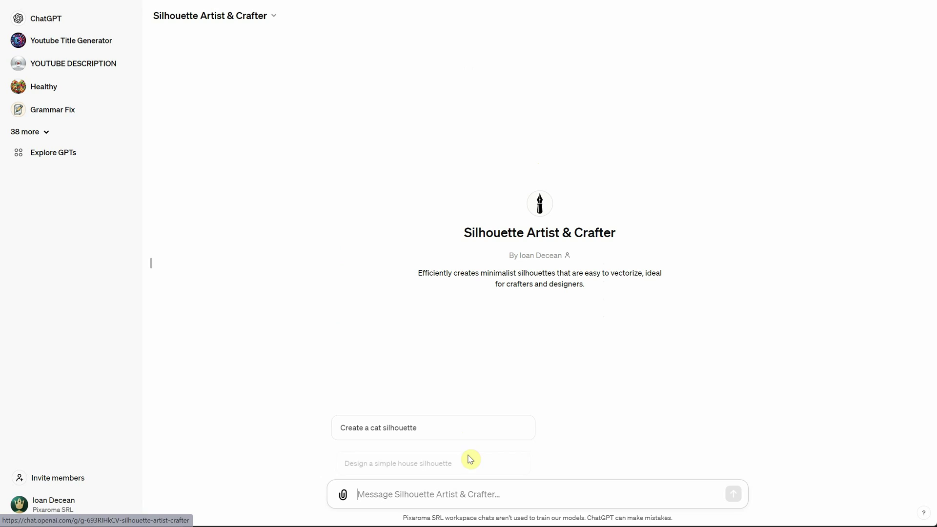
Send the request 'a cute cat with a hat, halloween' to the GPT
{"action": "left_click", "coordinate": [397, 488]}
{"action": "type", "text": "a cute"}
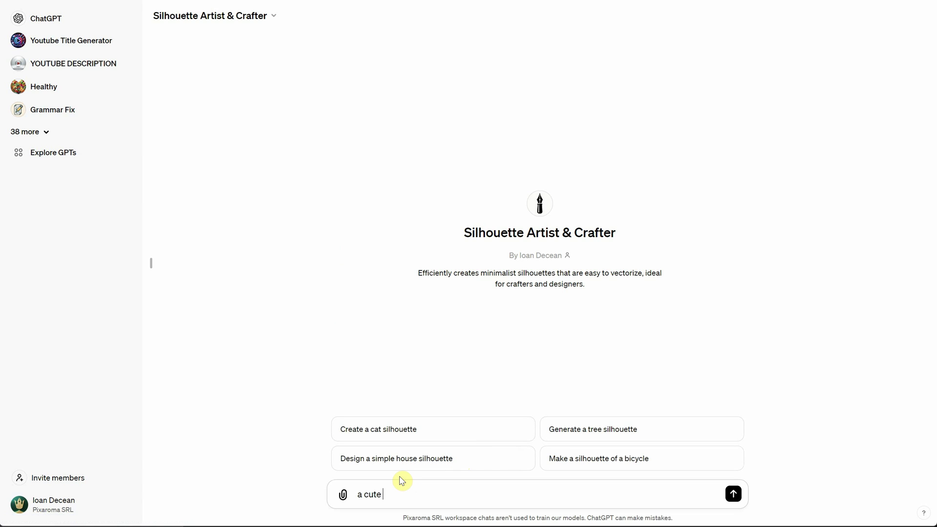
{"action": "type", "text": " cat with a hat, halloween"}
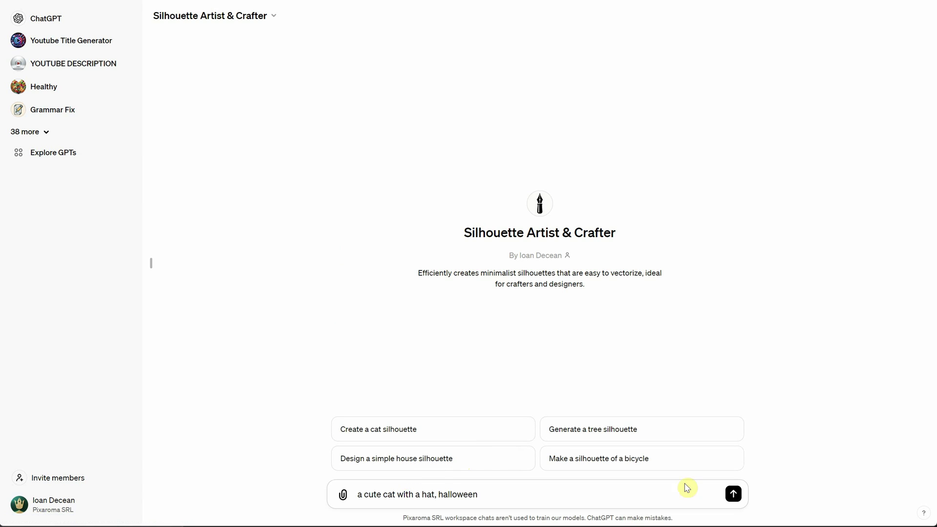
{"action": "left_click", "coordinate": [735, 496]}
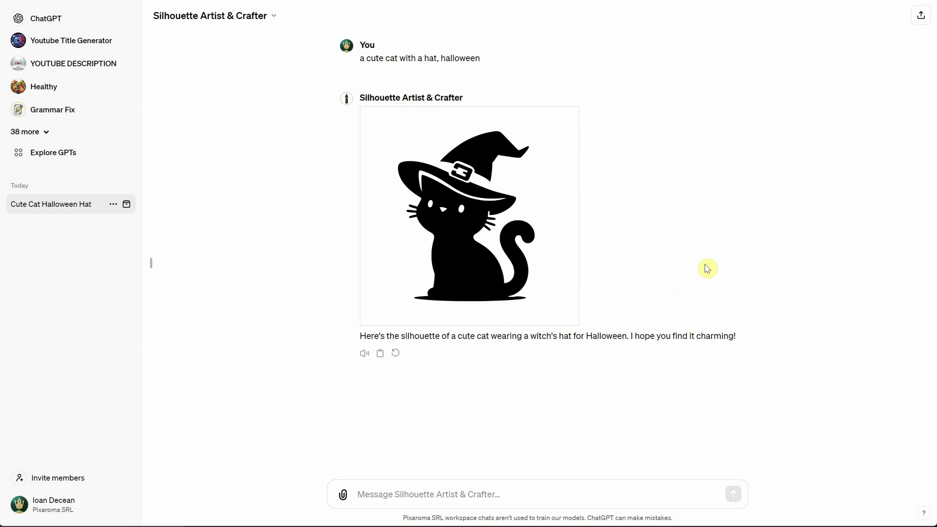
Send the request 'a cute dog with glasses' and scroll back up to the results
{"action": "left_click", "coordinate": [477, 489]}
{"action": "type", "text": "a cute dog with glasses"}
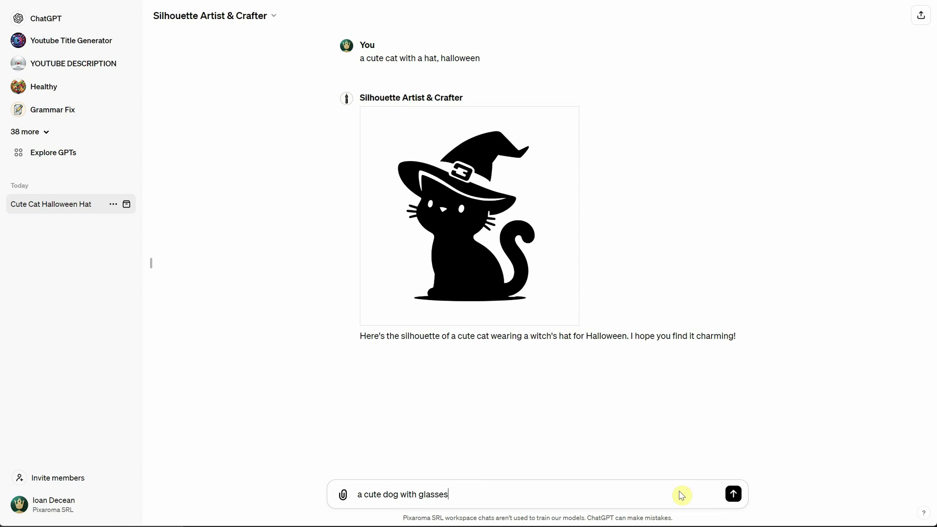
{"action": "left_click", "coordinate": [732, 495]}
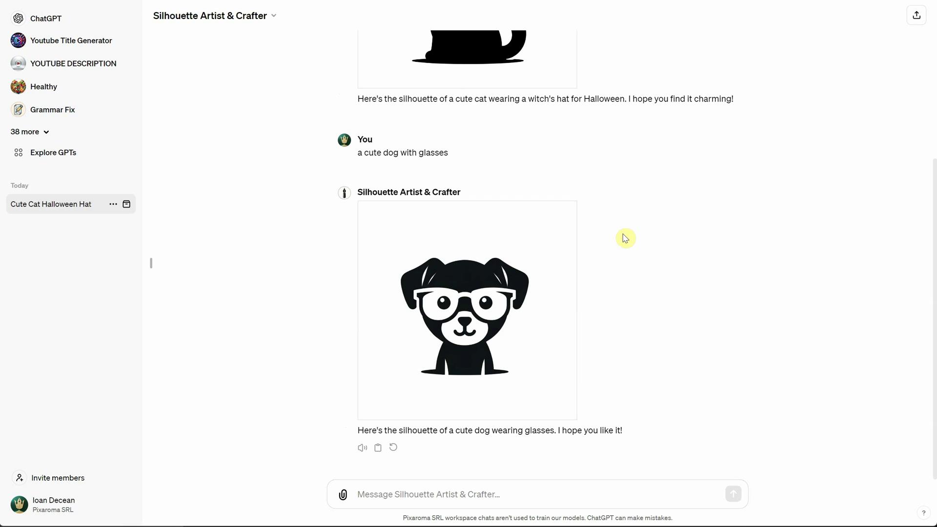
{"action": "scroll", "coordinate": [675, 275], "scroll_direction": "up", "scroll_amount": 4}
Download the witch-hat cat silhouette from the full-size viewer and show its prompt
{"action": "left_click", "coordinate": [517, 203]}
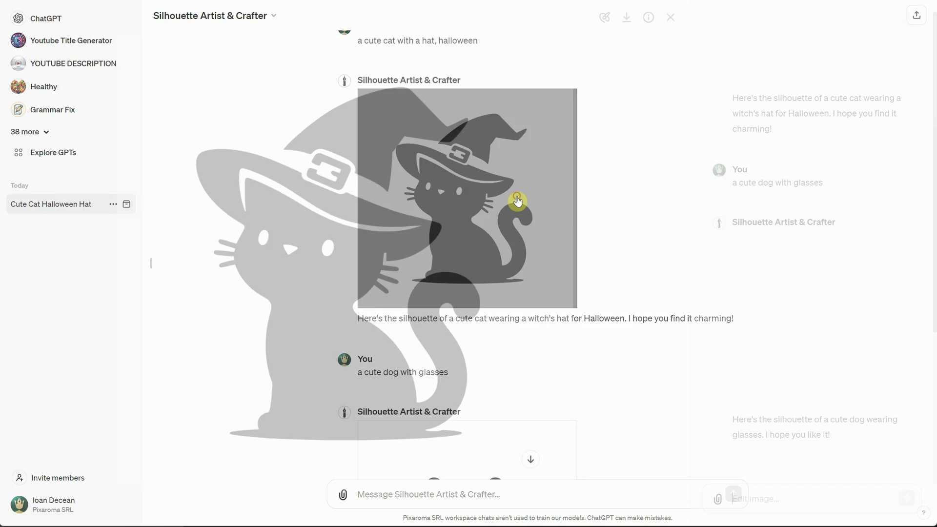
{"action": "left_click", "coordinate": [628, 20]}
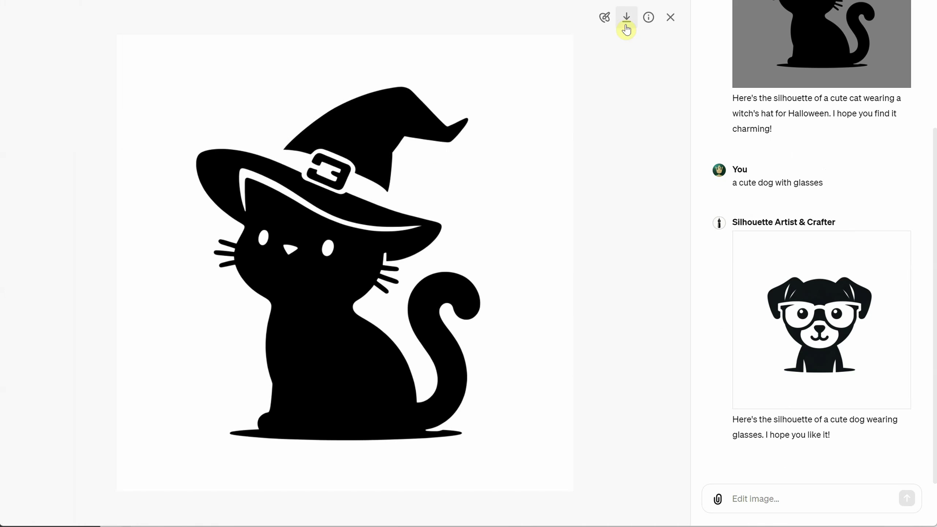
{"action": "left_click", "coordinate": [648, 22]}
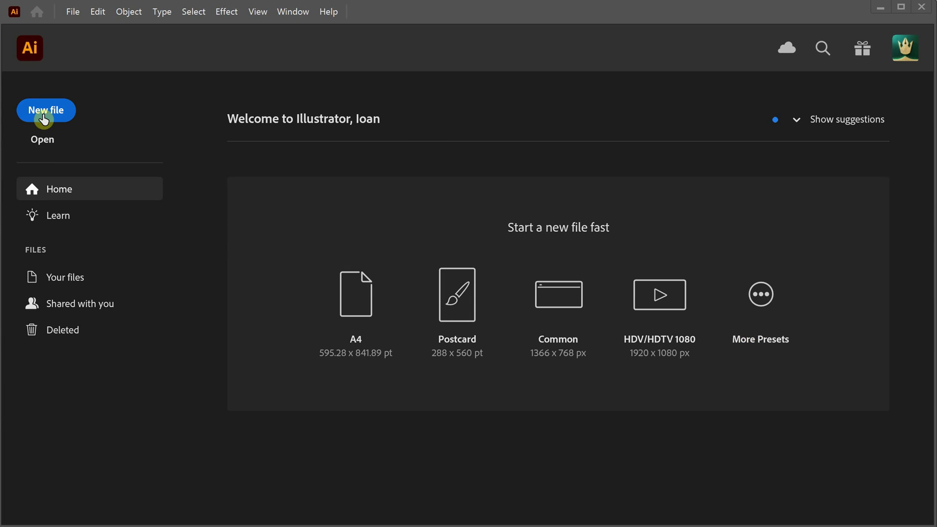
Create a new 1024 × 1024 px document and choose File > Place
{"action": "left_click", "coordinate": [45, 117]}
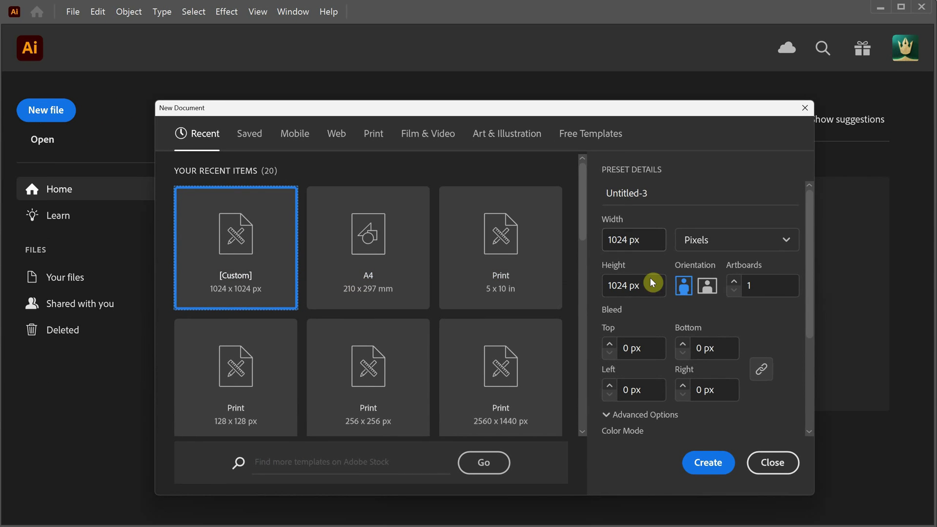
{"action": "left_click", "coordinate": [644, 232]}
{"action": "scroll", "coordinate": [660, 372], "scroll_direction": "down", "scroll_amount": 3}
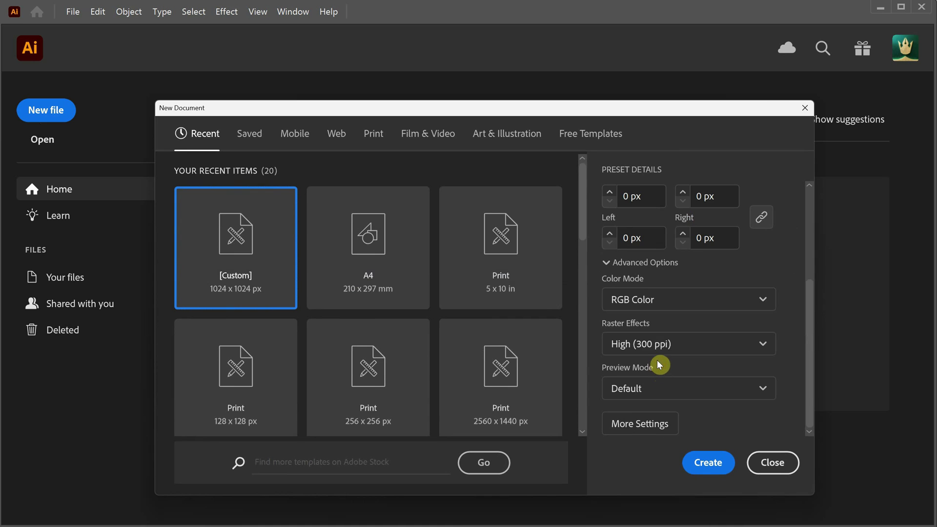
{"action": "key", "text": "Tab"}
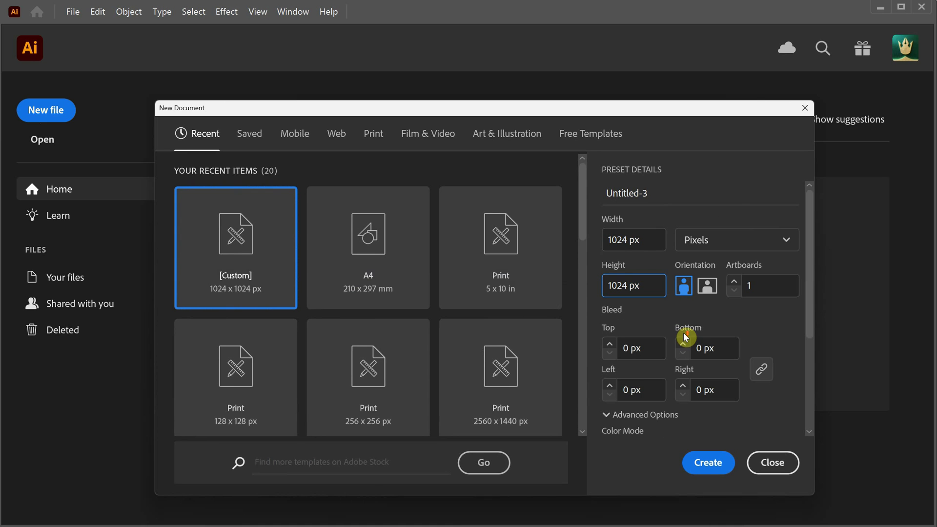
{"action": "left_click", "coordinate": [709, 464]}
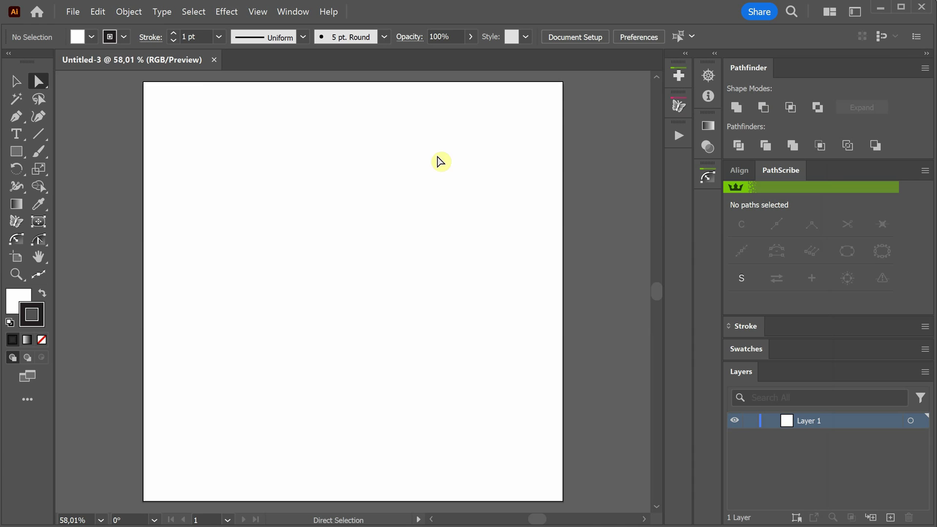
{"action": "left_click", "coordinate": [73, 11]}
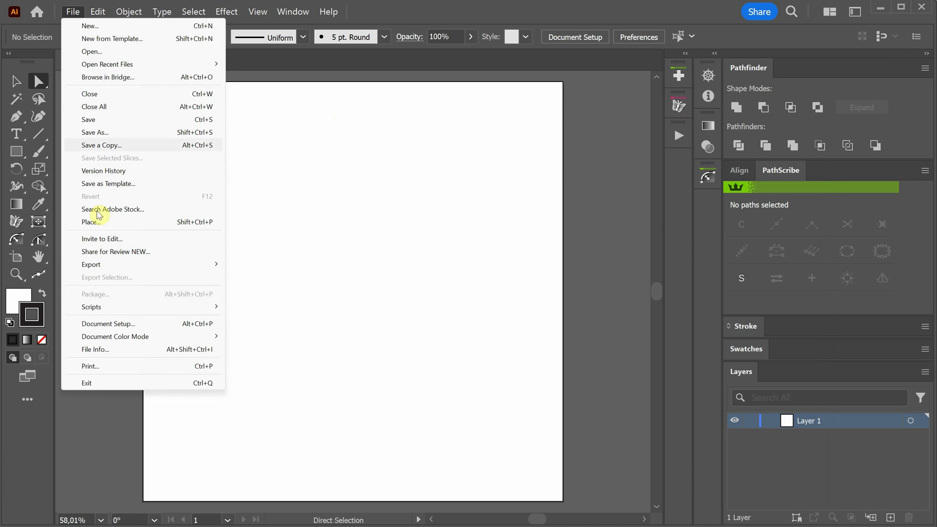
{"action": "left_click", "coordinate": [100, 223]}
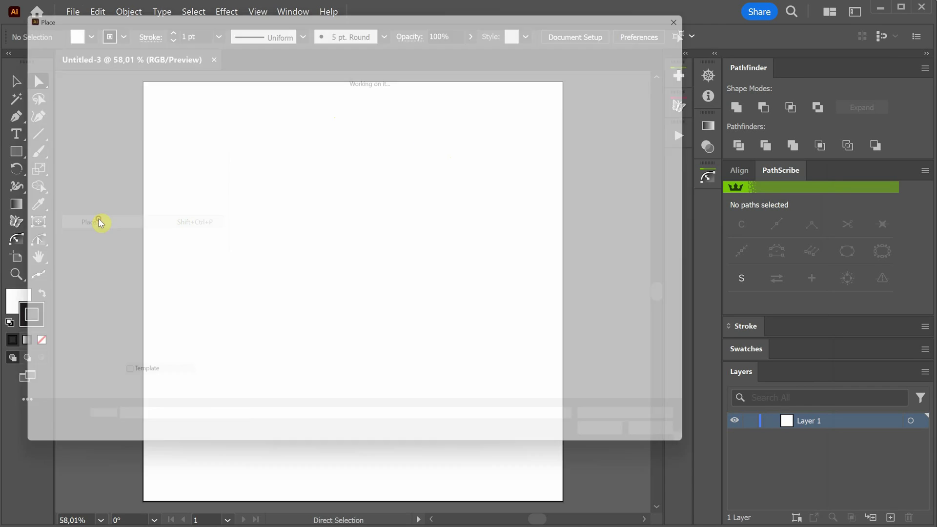
Place the witch-cat image to fill the artboard and trace it with blackwhiteillustration
{"action": "double_click", "coordinate": [311, 136]}
{"action": "left_click", "coordinate": [311, 138]}
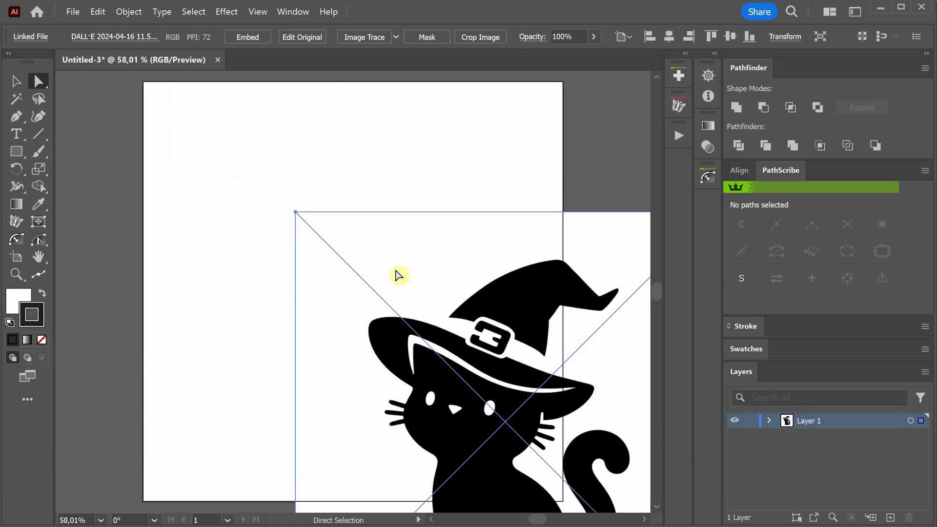
{"action": "left_click_drag", "start_coordinate": [398, 272], "coordinate": [303, 209]}
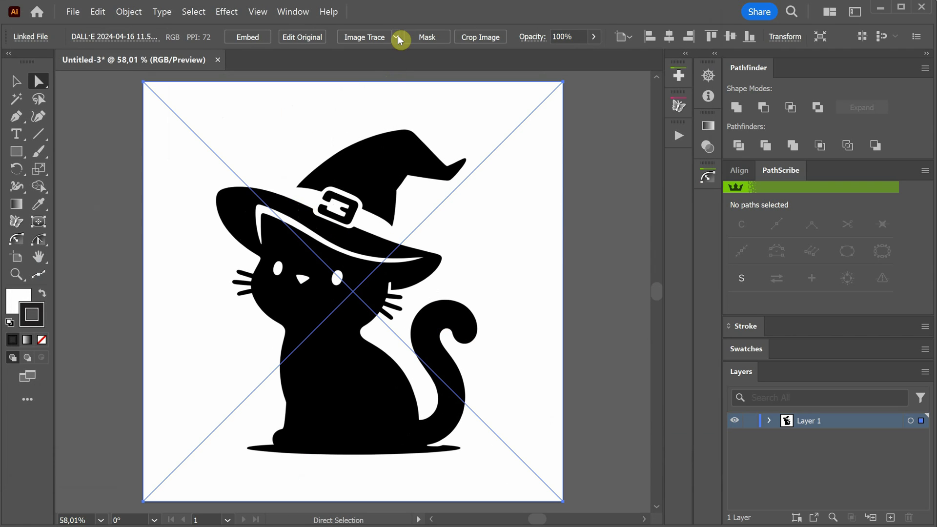
{"action": "left_click", "coordinate": [602, 135]}
{"action": "left_click", "coordinate": [498, 138]}
{"action": "left_click", "coordinate": [396, 38]}
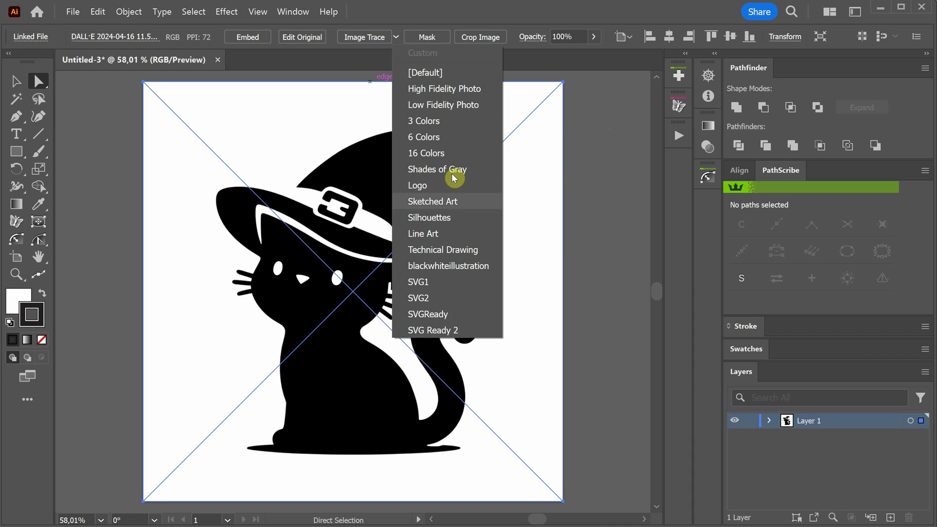
{"action": "left_click", "coordinate": [433, 269]}
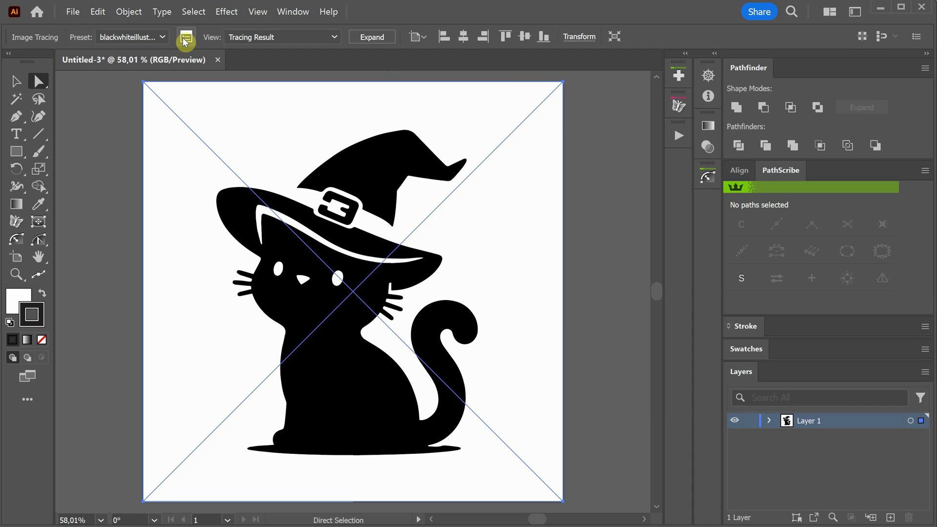
Set the cat trace to 97% path fitting and ignore white, sampled with the eyedropper
{"action": "left_click", "coordinate": [185, 39]}
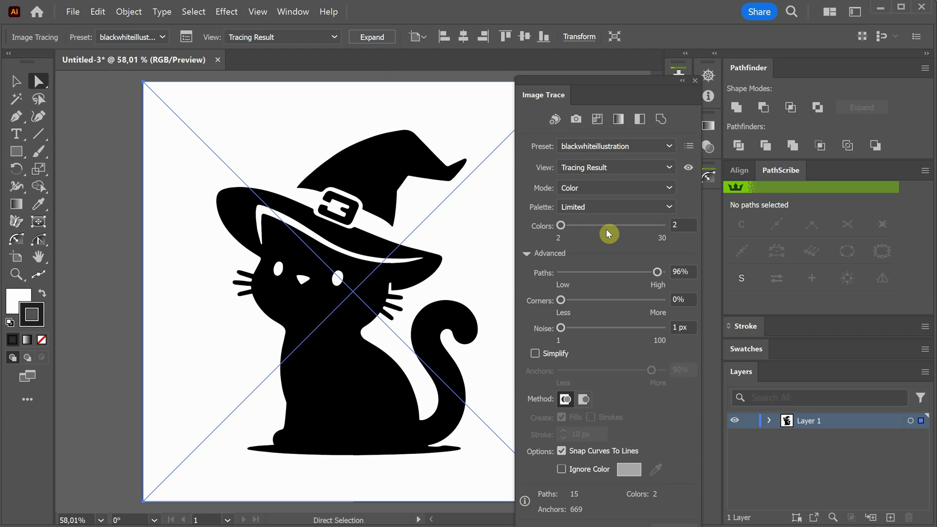
{"action": "left_click", "coordinate": [597, 272]}
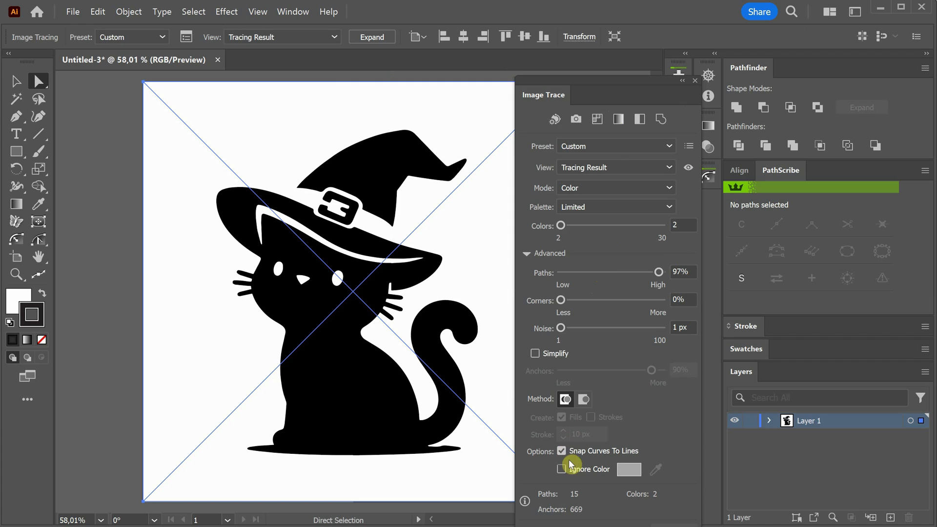
{"action": "left_click", "coordinate": [562, 470]}
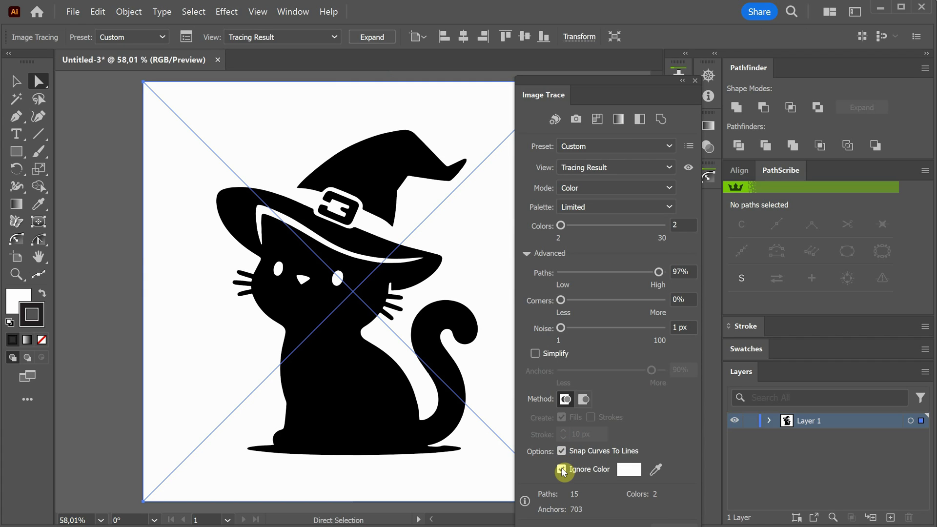
{"action": "left_click", "coordinate": [657, 472]}
{"action": "left_click", "coordinate": [429, 341]}
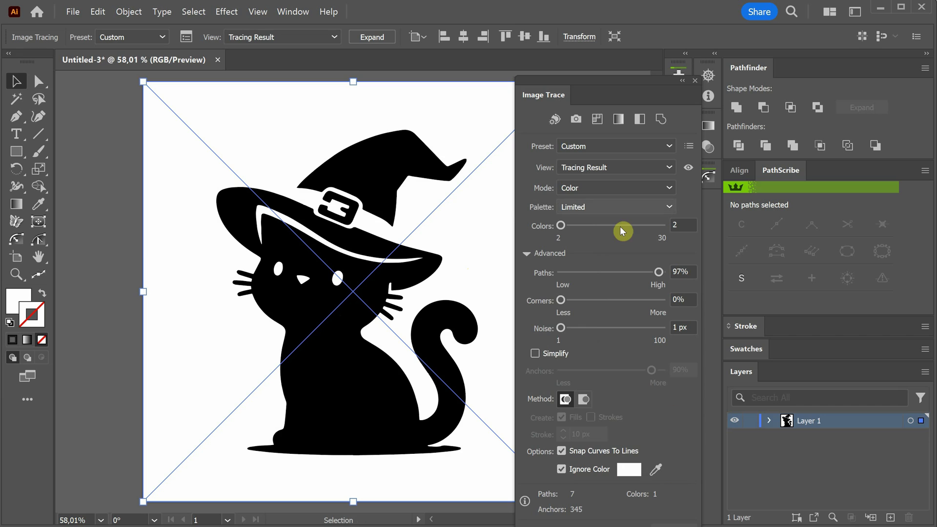
{"action": "left_click", "coordinate": [632, 146]}
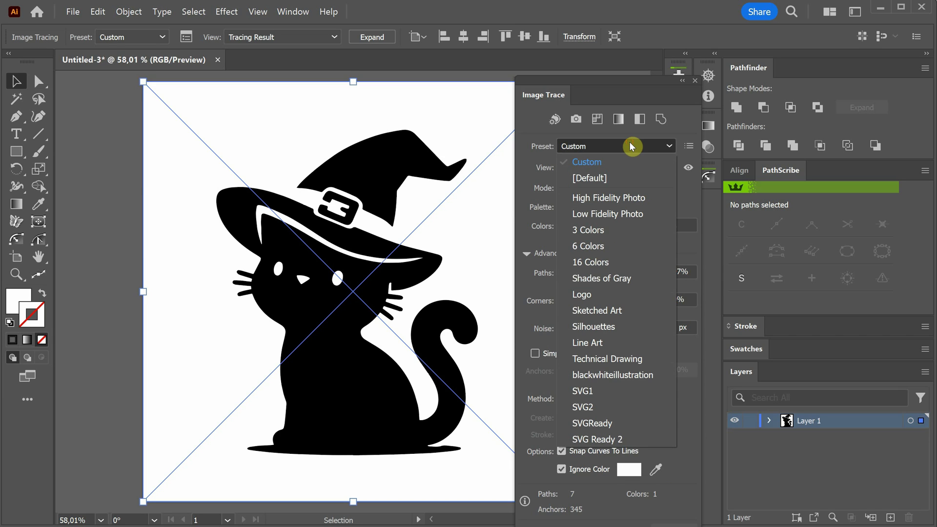
Load the SVG Ready 2 preset: threshold 111, paths 85%, corners 89%, noise 17 px
{"action": "left_click", "coordinate": [607, 439]}
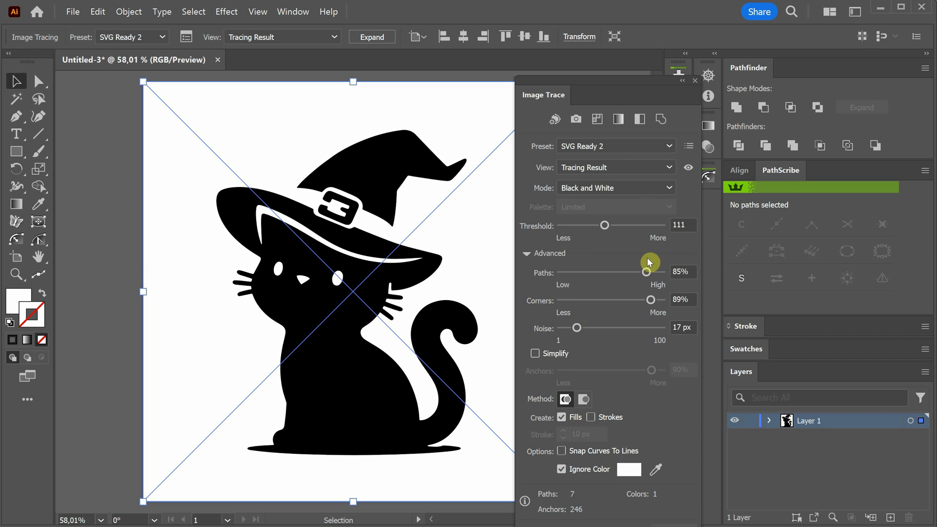
{"action": "left_click", "coordinate": [689, 147]}
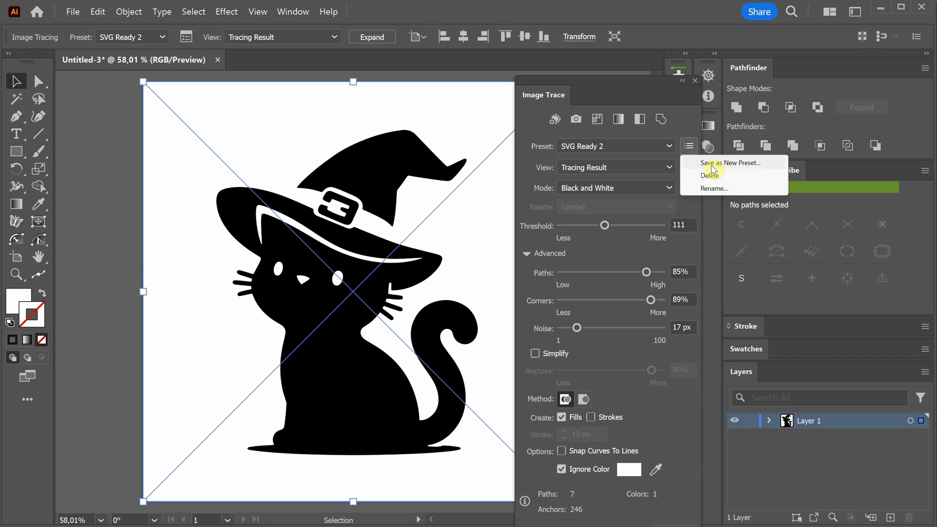
{"action": "left_click", "coordinate": [680, 130]}
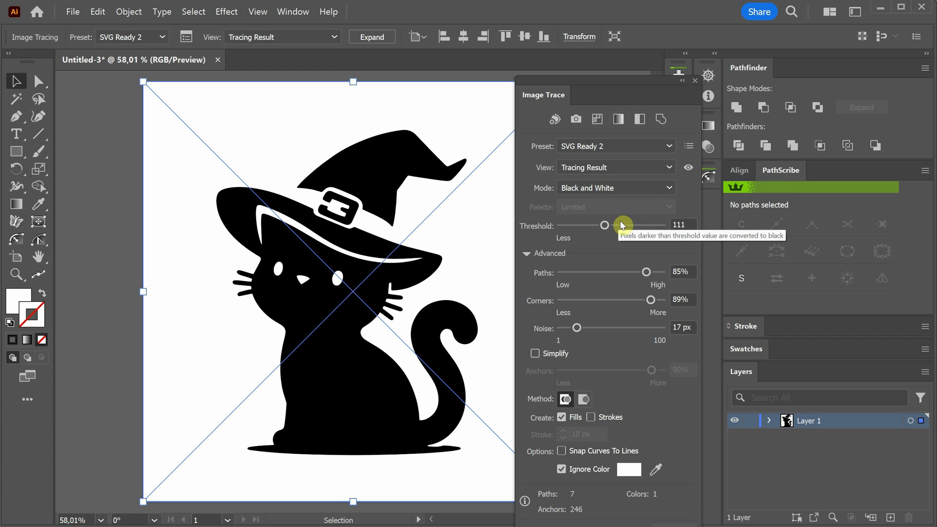
{"action": "left_click", "coordinate": [680, 224]}
{"action": "left_click", "coordinate": [681, 269]}
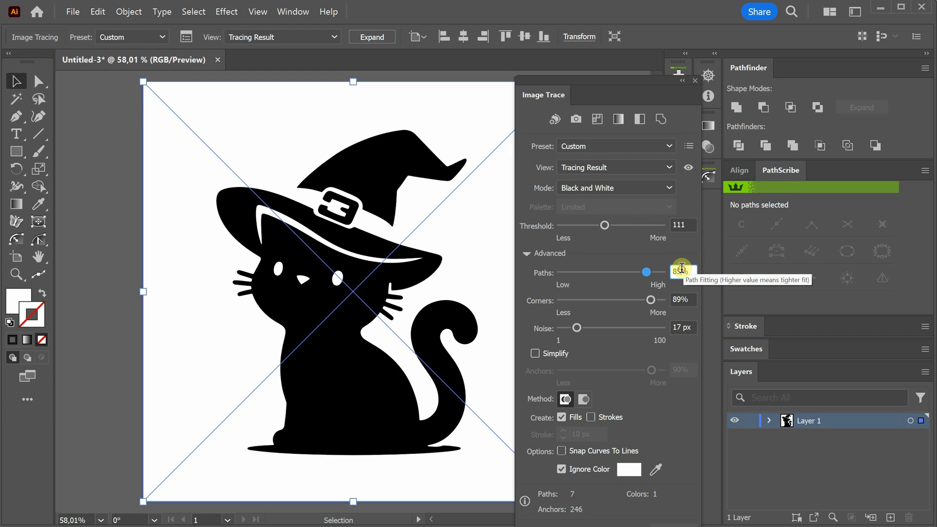
{"action": "left_click", "coordinate": [681, 300]}
{"action": "left_click", "coordinate": [688, 327]}
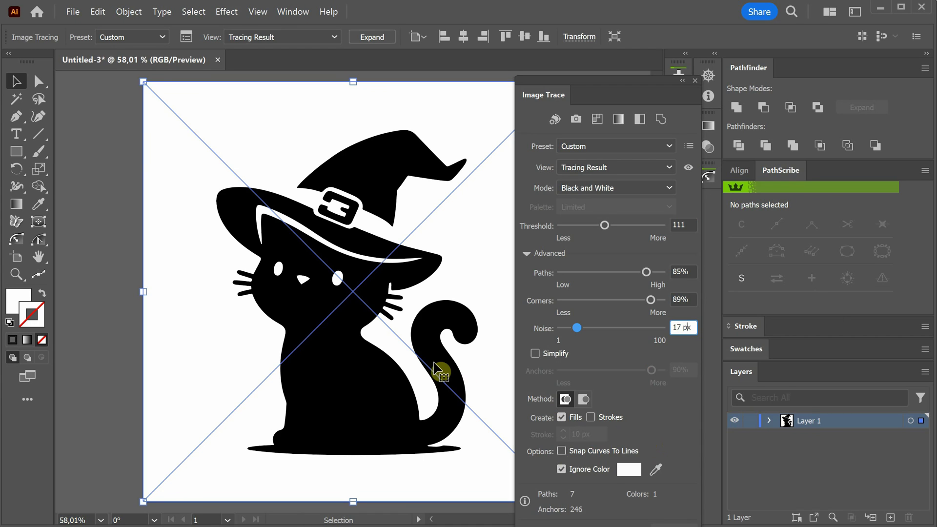
{"action": "mouse_move", "coordinate": [617, 84]}
{"action": "left_mouse_down"}
{"action": "mouse_move", "coordinate": [611, 15]}
{"action": "mouse_move", "coordinate": [610, 28]}
{"action": "left_mouse_up"}
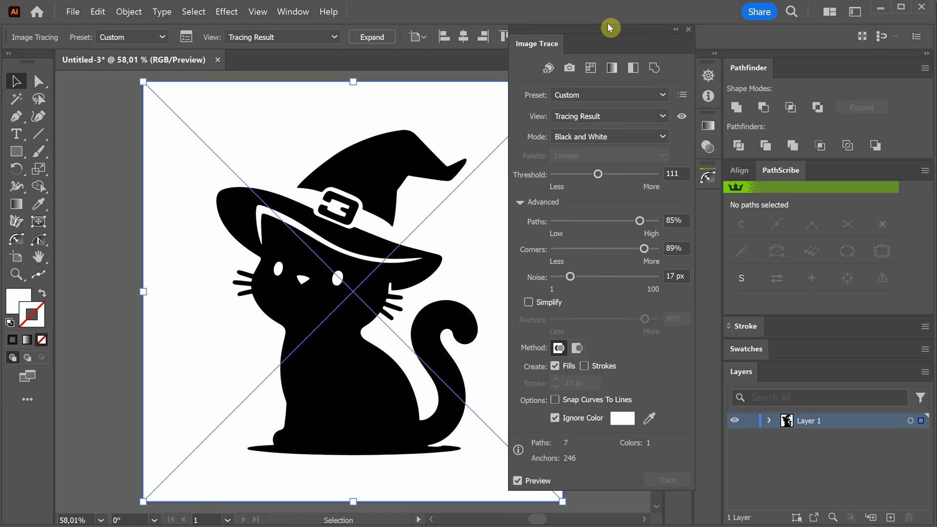
Expand the cat tracing and reveal its paths and compound path in the Layers panel
{"action": "left_click", "coordinate": [380, 39]}
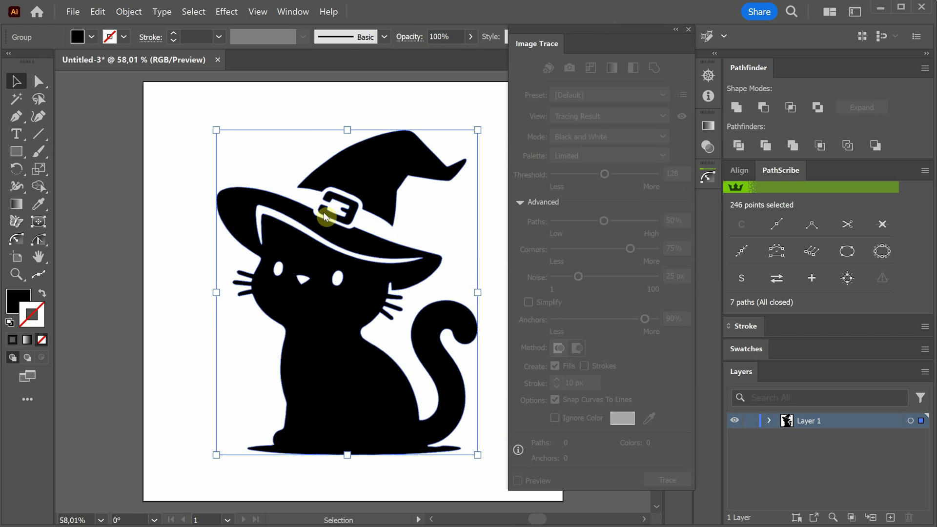
{"action": "left_click", "coordinate": [770, 421]}
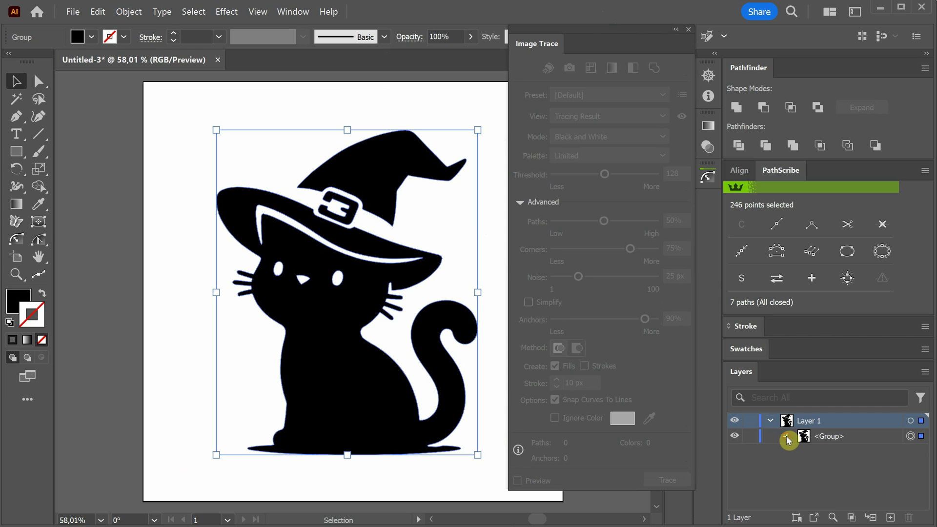
{"action": "left_click", "coordinate": [788, 437]}
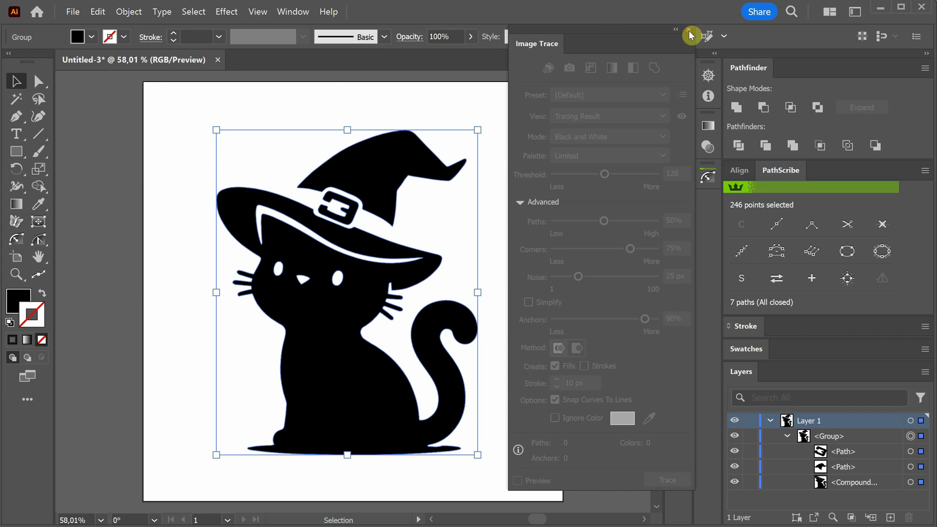
{"action": "left_click", "coordinate": [676, 29]}
{"action": "double_click", "coordinate": [735, 451]}
{"action": "double_click", "coordinate": [735, 467]}
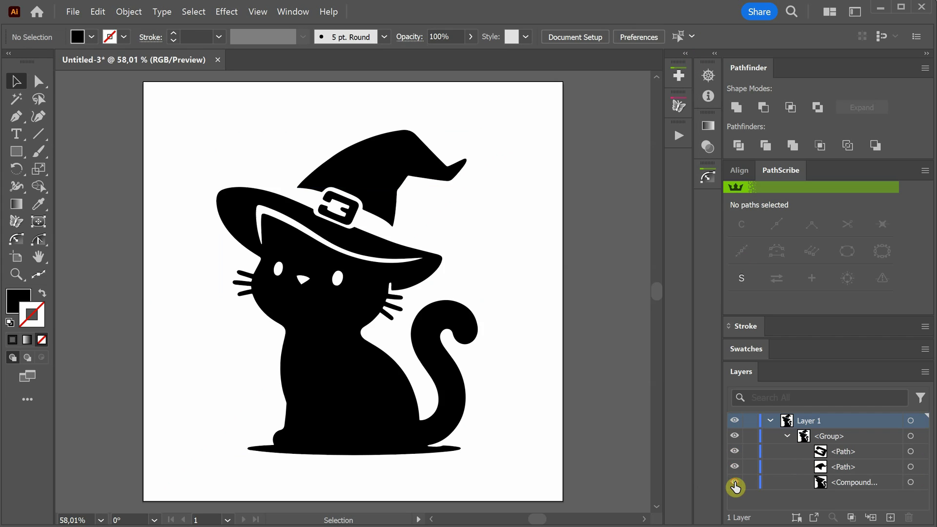
Test-drag an anchor on the compound path, undo the spike, and fit the view
{"action": "key", "text": "a"}
{"action": "left_click", "coordinate": [272, 324]}
{"action": "key", "text": "ctrl+plus"}
{"action": "key", "text": "ctrl+plus"}
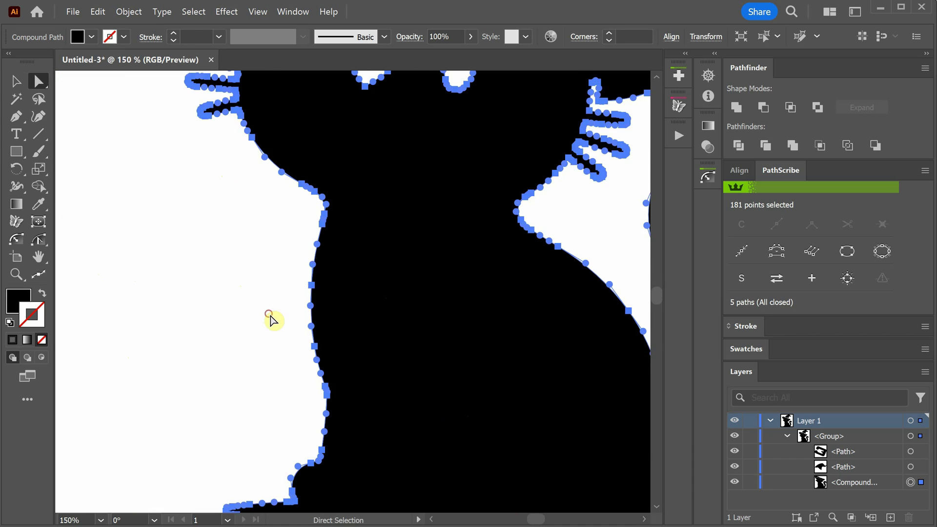
{"action": "left_click_drag", "start_coordinate": [311, 285], "coordinate": [89, 269]}
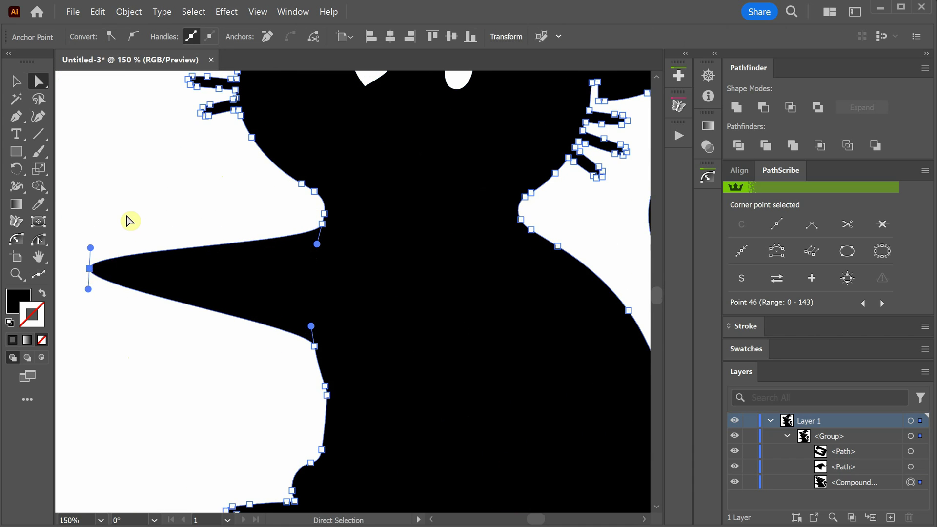
{"action": "key", "text": "ctrl+z"}
{"action": "key", "text": "ctrl+shift+a"}
{"action": "key", "text": "ctrl+0"}
{"action": "key", "text": "ctrl+minus"}
{"action": "key", "text": "ctrl+a"}
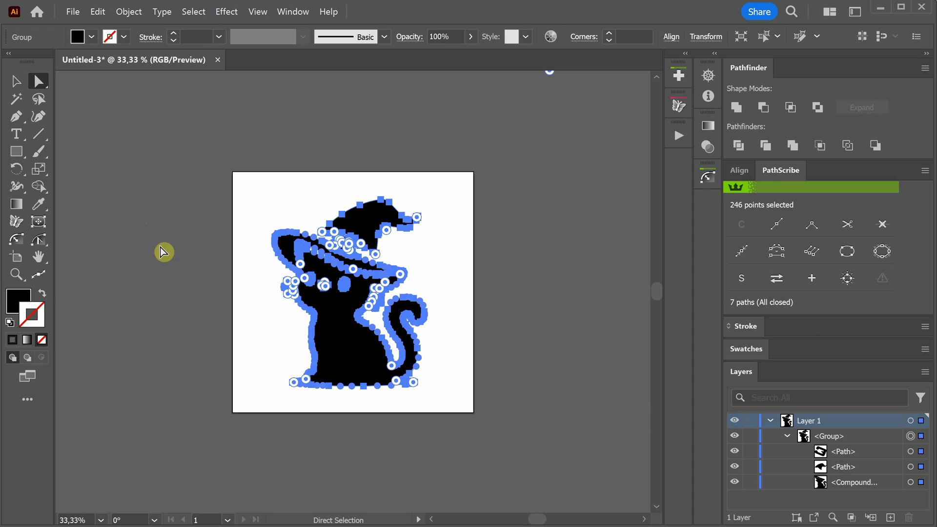
Darken the cat's fill colour in the Color Picker
{"action": "key", "text": "c"}
{"action": "double_click", "coordinate": [19, 322]}
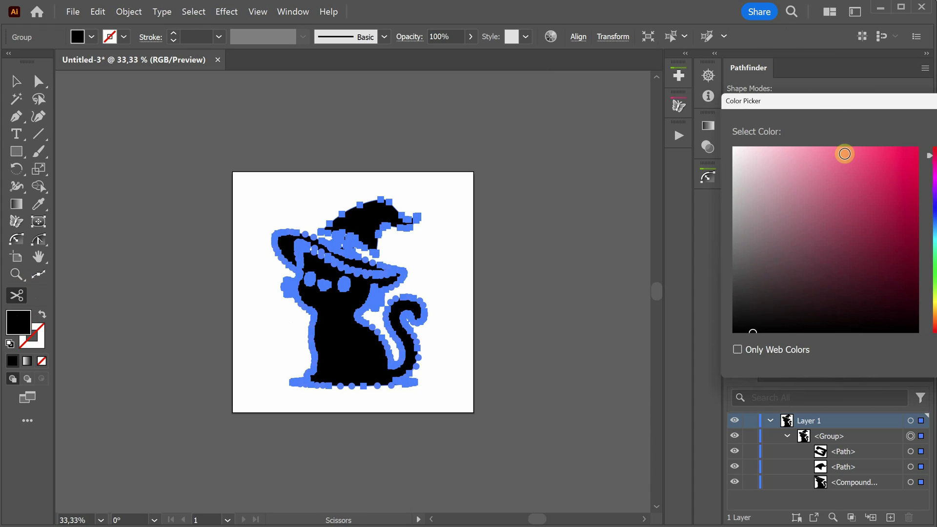
{"action": "left_click_drag", "start_coordinate": [845, 153], "coordinate": [845, 236]}
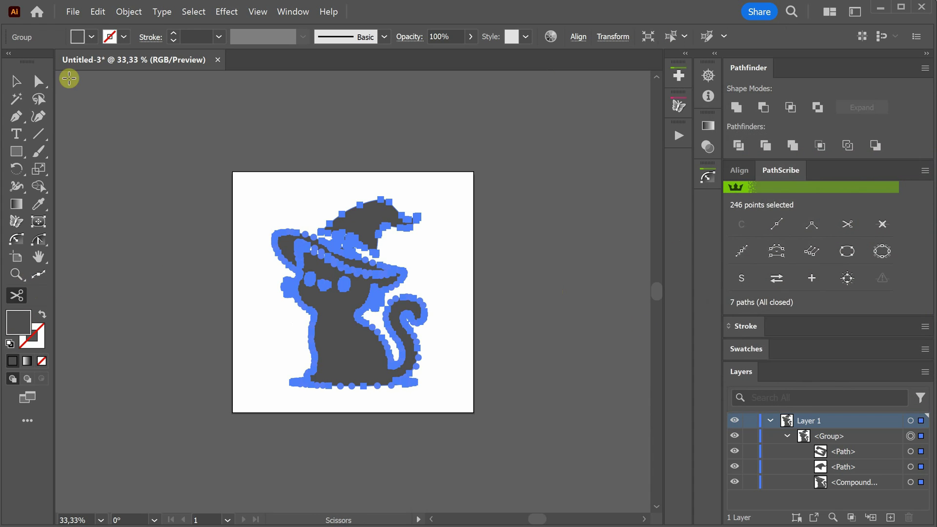
Fill the cat's body and the hat top with red swatches, then deselect
{"action": "key", "text": "v"}
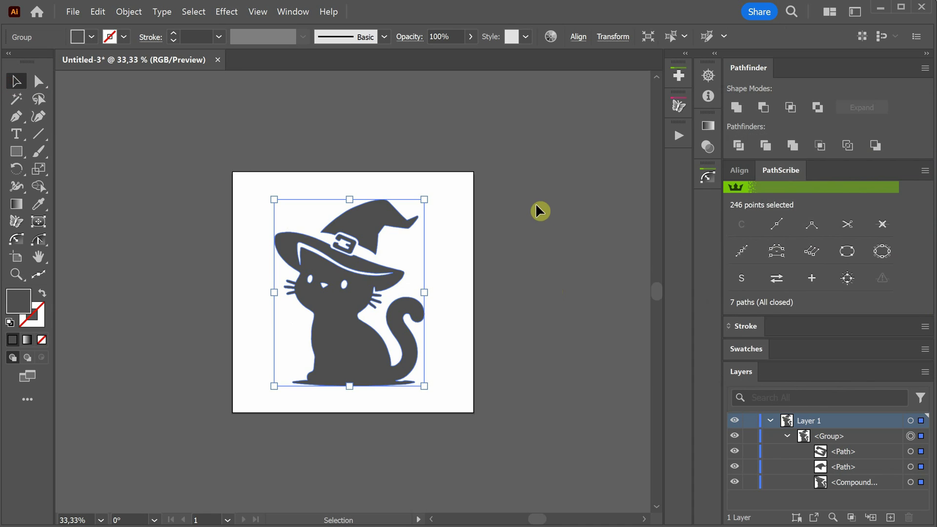
{"action": "key", "text": "a"}
{"action": "left_click", "coordinate": [750, 356]}
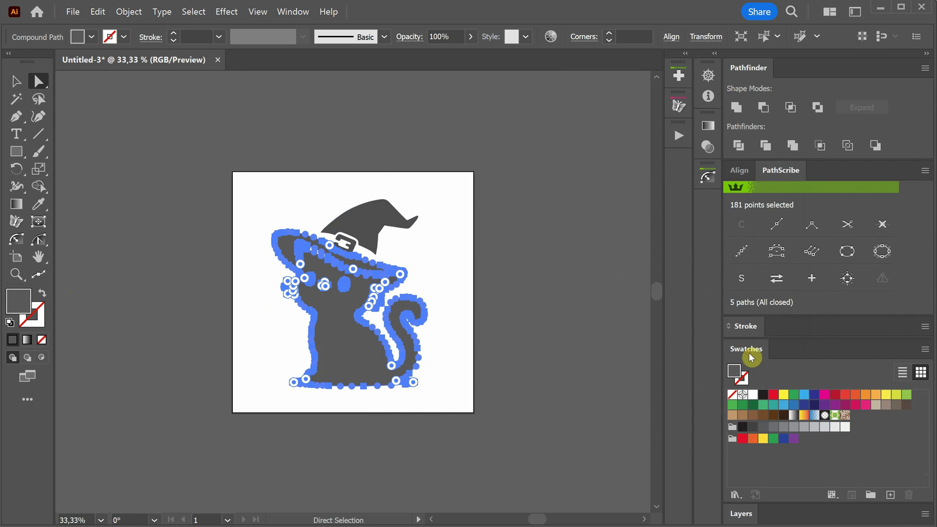
{"action": "left_click", "coordinate": [777, 394]}
{"action": "left_click", "coordinate": [570, 309]}
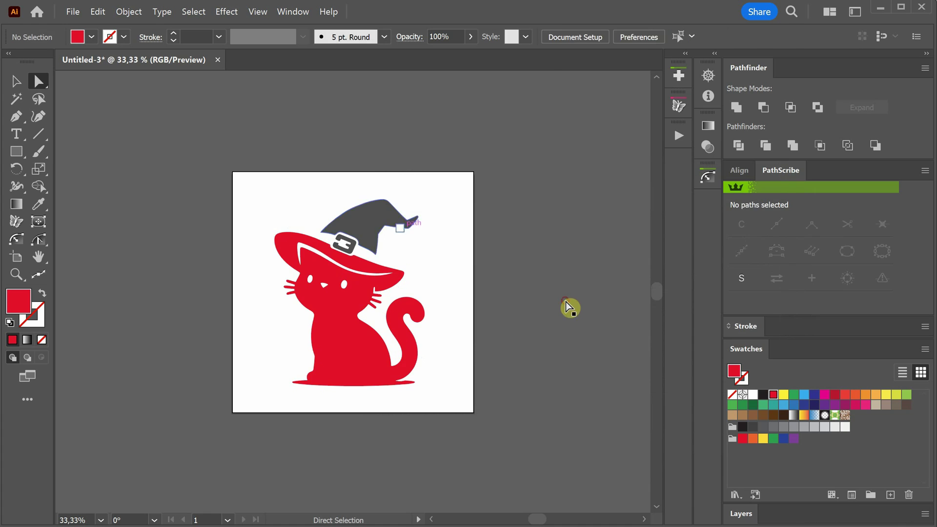
{"action": "left_click", "coordinate": [367, 218]}
{"action": "left_click", "coordinate": [845, 394]}
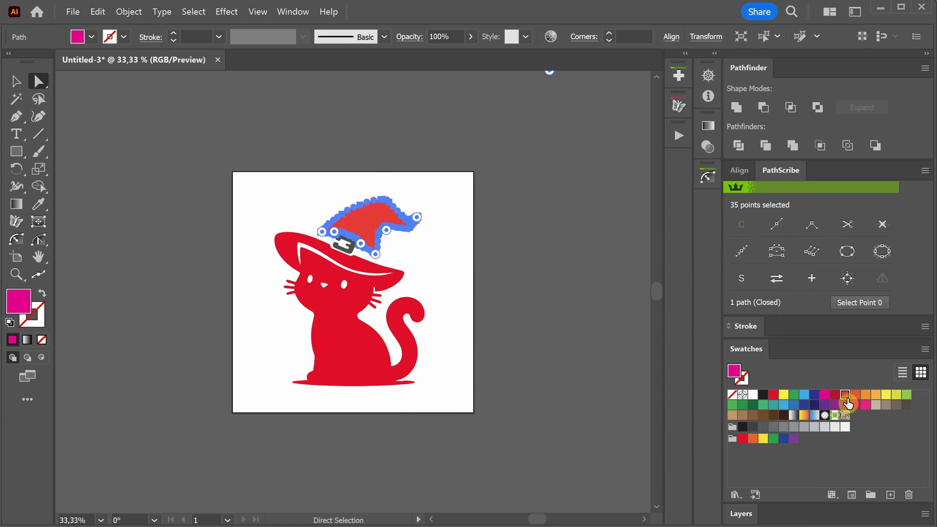
{"action": "left_click", "coordinate": [589, 357]}
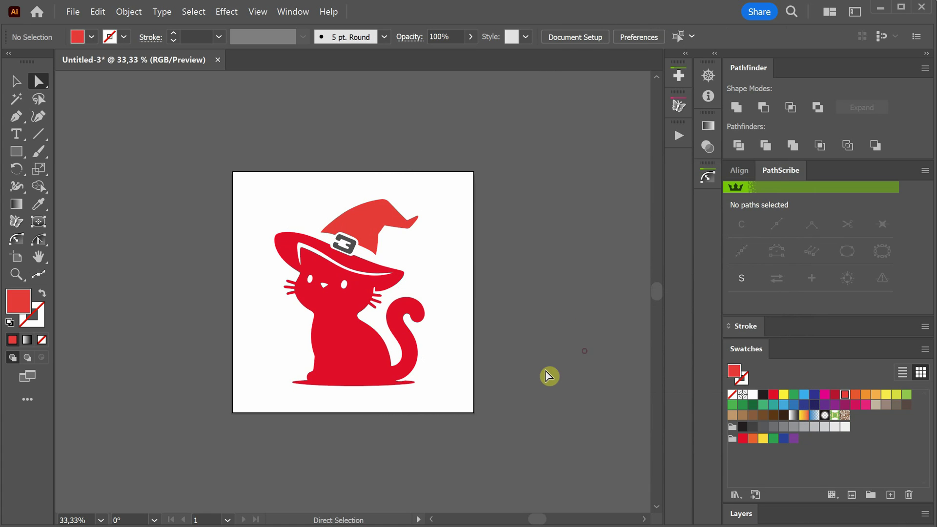
Close the cat document without saving and create a new 1024 × 1024 px document
{"action": "left_click", "coordinate": [218, 60]}
{"action": "left_click", "coordinate": [532, 286]}
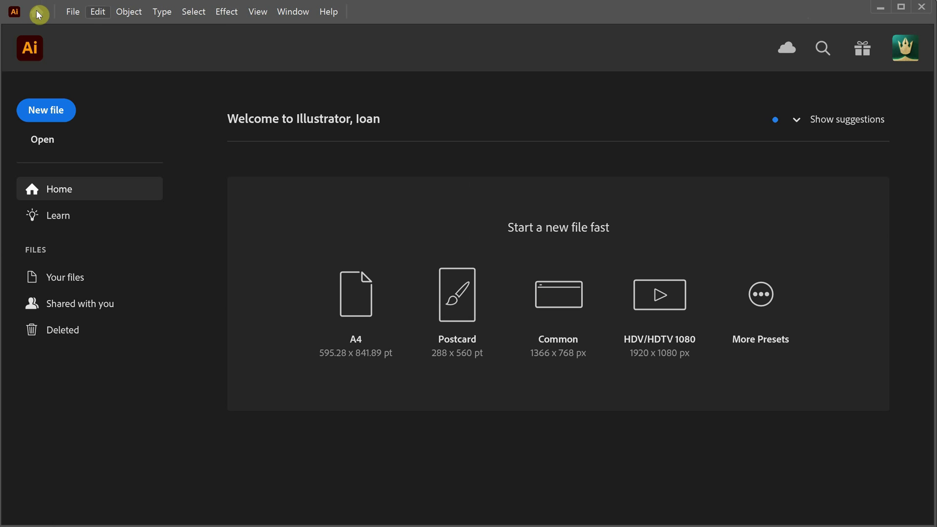
{"action": "left_click", "coordinate": [73, 11]}
{"action": "left_click", "coordinate": [59, 25]}
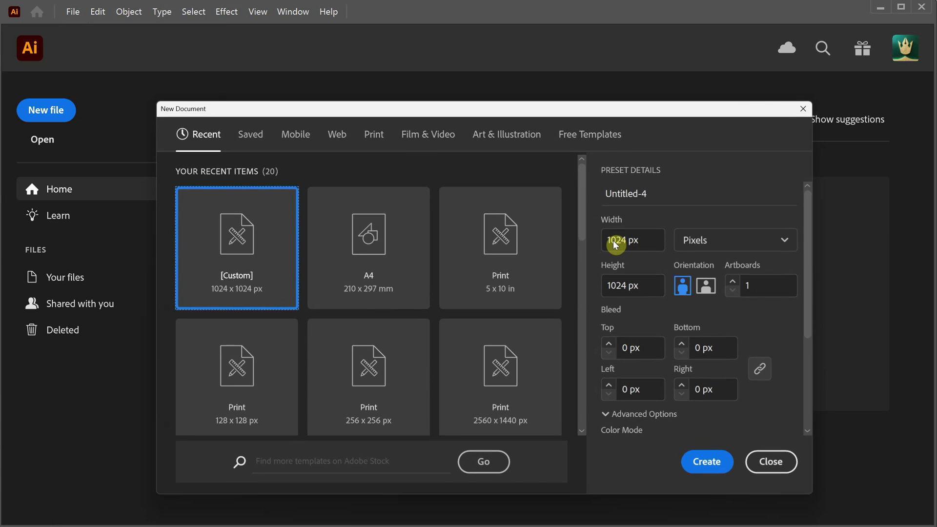
{"action": "left_click", "coordinate": [697, 459]}
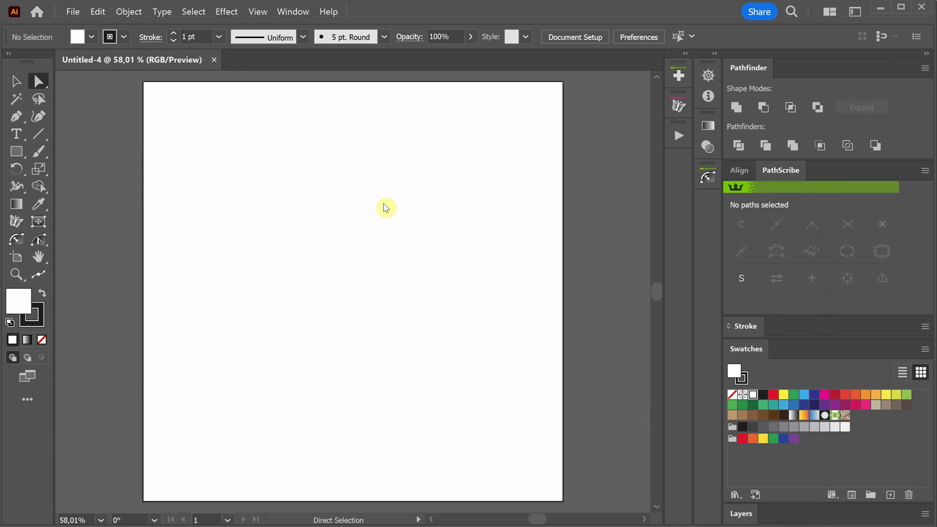
Place the glasses-wearing dog image onto the artboard
{"action": "left_click", "coordinate": [73, 11]}
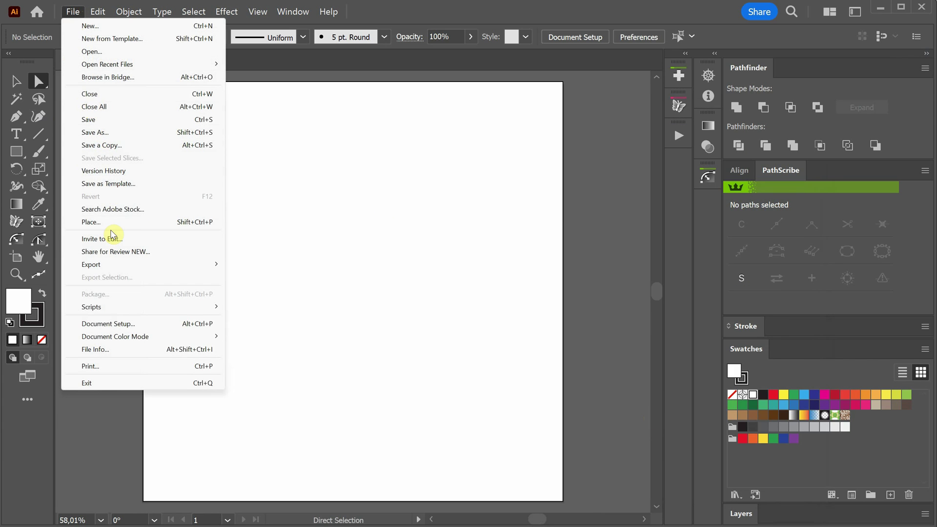
{"action": "left_click", "coordinate": [110, 224]}
{"action": "double_click", "coordinate": [241, 196]}
{"action": "left_click", "coordinate": [300, 215]}
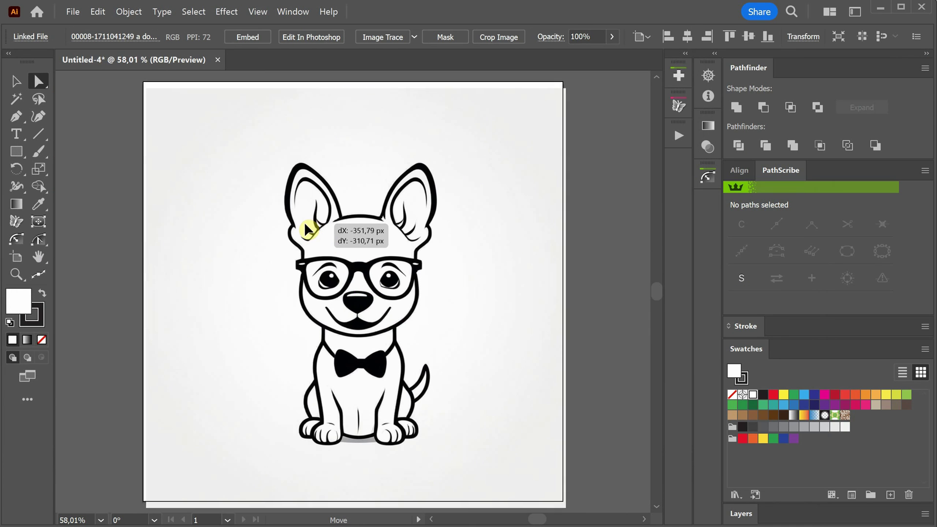
Trace the dog with SVG Ready 2, set Noise 46 px and Paths 84%, and expand it
{"action": "left_click", "coordinate": [414, 37]}
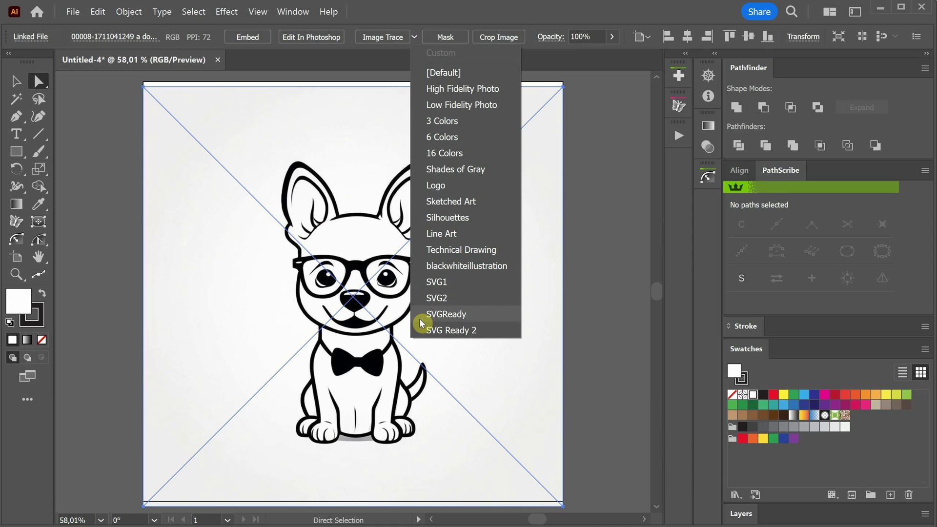
{"action": "left_click", "coordinate": [432, 333]}
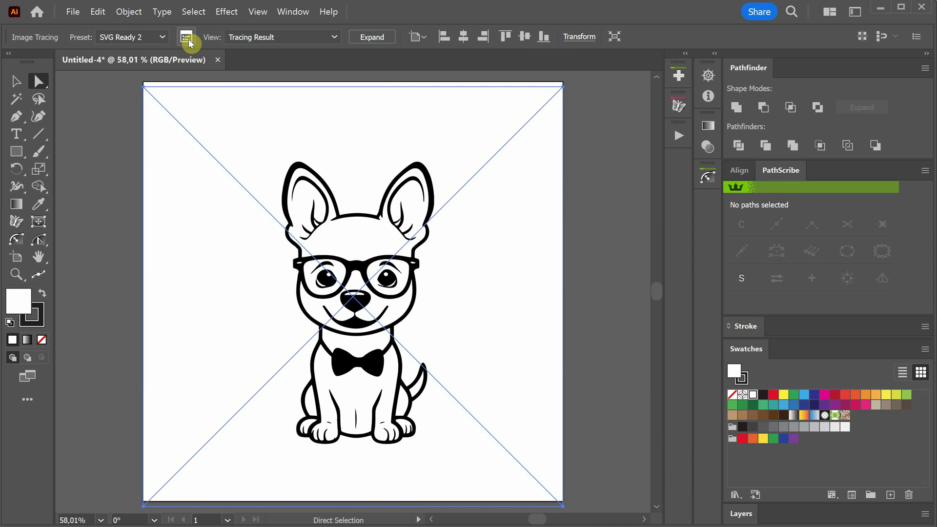
{"action": "left_click", "coordinate": [186, 37]}
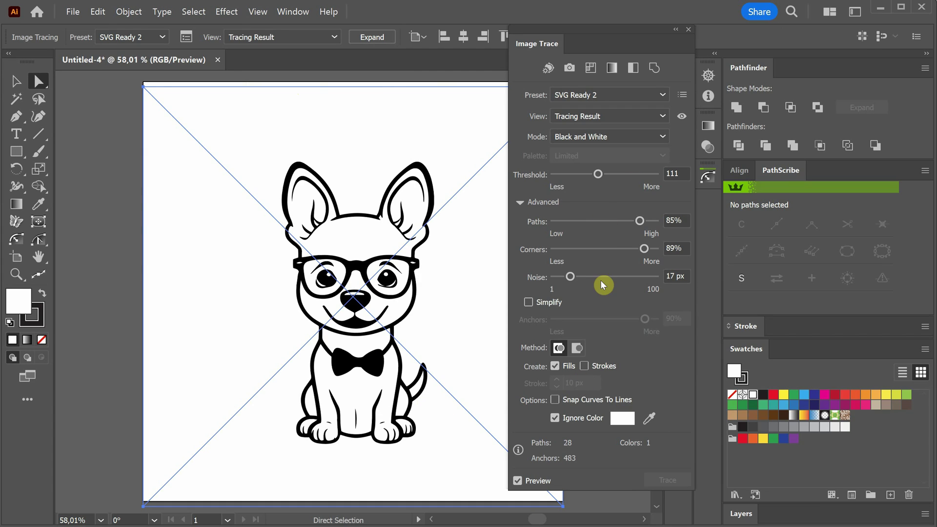
{"action": "mouse_move", "coordinate": [576, 282]}
{"action": "left_mouse_down"}
{"action": "mouse_move", "coordinate": [583, 280]}
{"action": "mouse_move", "coordinate": [571, 280]}
{"action": "left_mouse_up"}
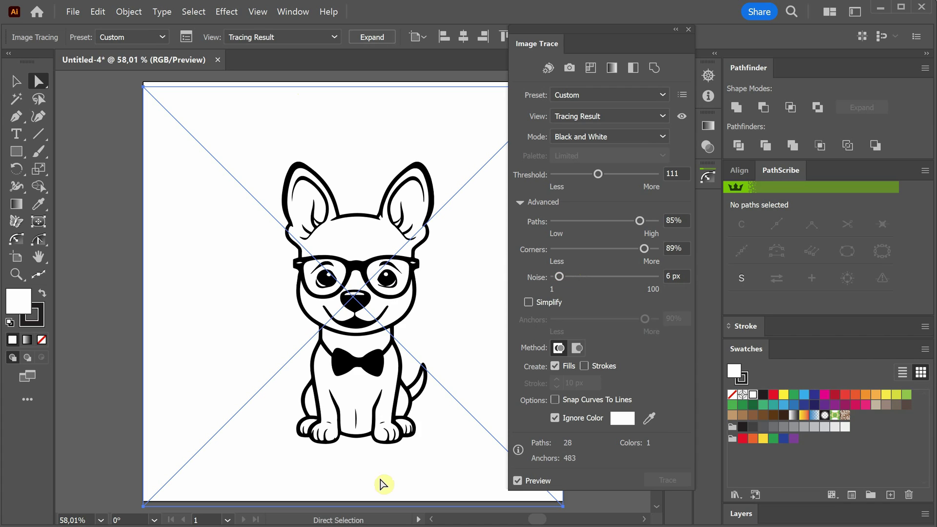
{"action": "left_click_drag", "start_coordinate": [561, 273], "coordinate": [589, 283]}
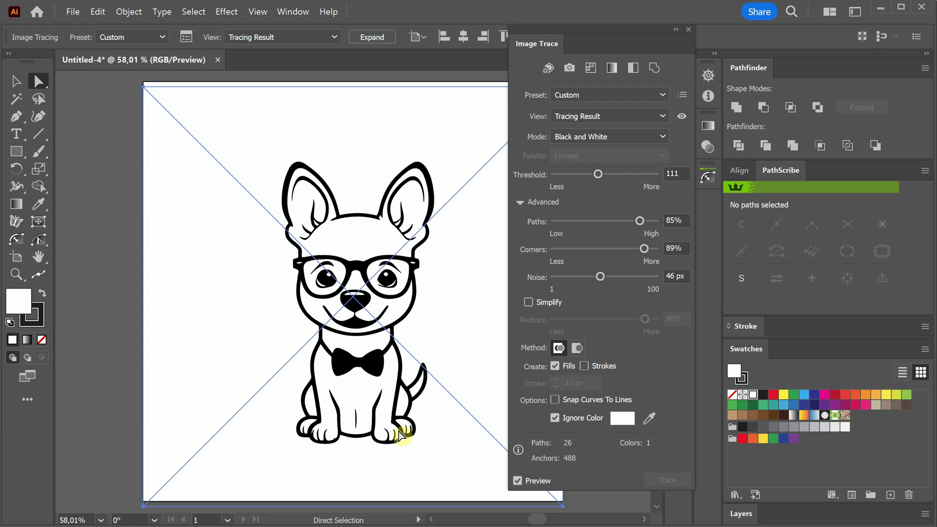
{"action": "mouse_move", "coordinate": [638, 222]}
{"action": "left_mouse_down"}
{"action": "mouse_move", "coordinate": [584, 229]}
{"action": "mouse_move", "coordinate": [641, 231]}
{"action": "left_mouse_up"}
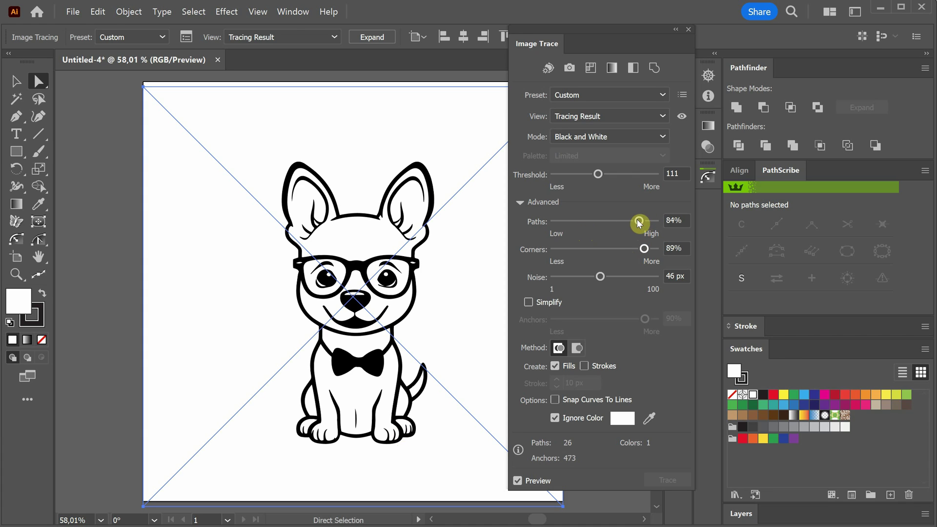
{"action": "left_click", "coordinate": [372, 38]}
{"action": "left_click", "coordinate": [471, 267]}
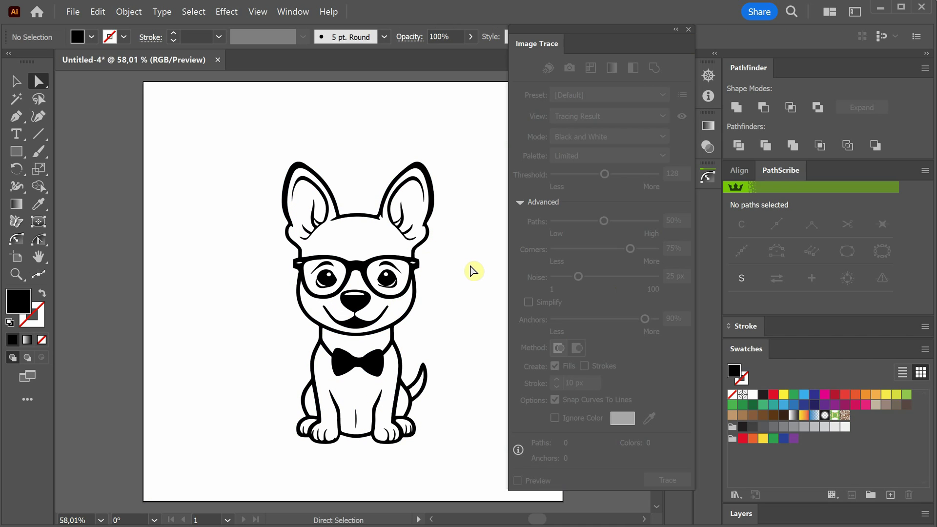
Select the whole traced dog and auto-simplify its paths to 245 anchor points
{"action": "left_click", "coordinate": [689, 29]}
{"action": "key", "text": "v"}
{"action": "key", "text": "ctrl+a"}
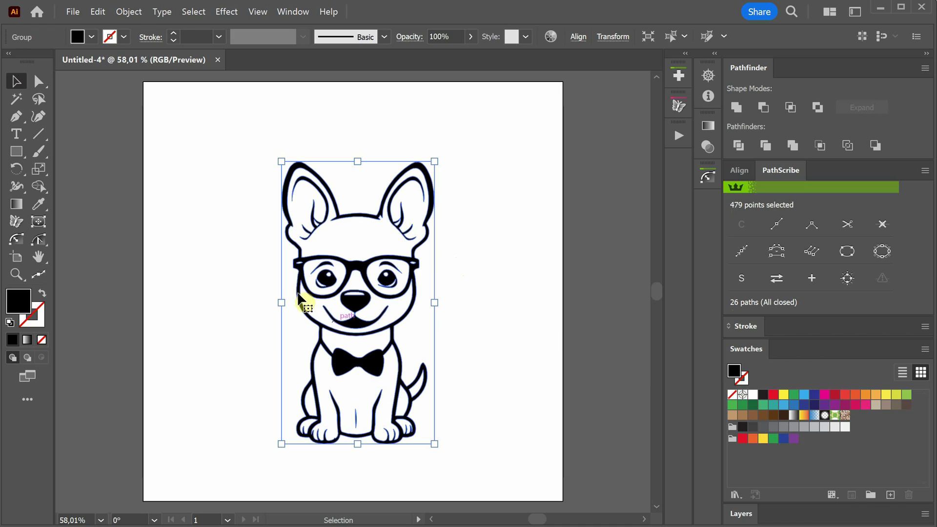
{"action": "left_click", "coordinate": [129, 11]}
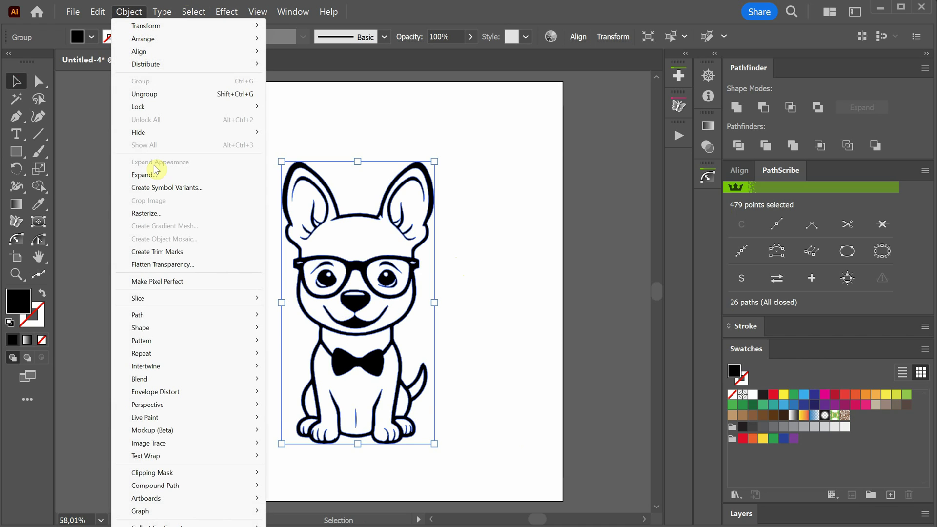
{"action": "mouse_move", "coordinate": [217, 314]}
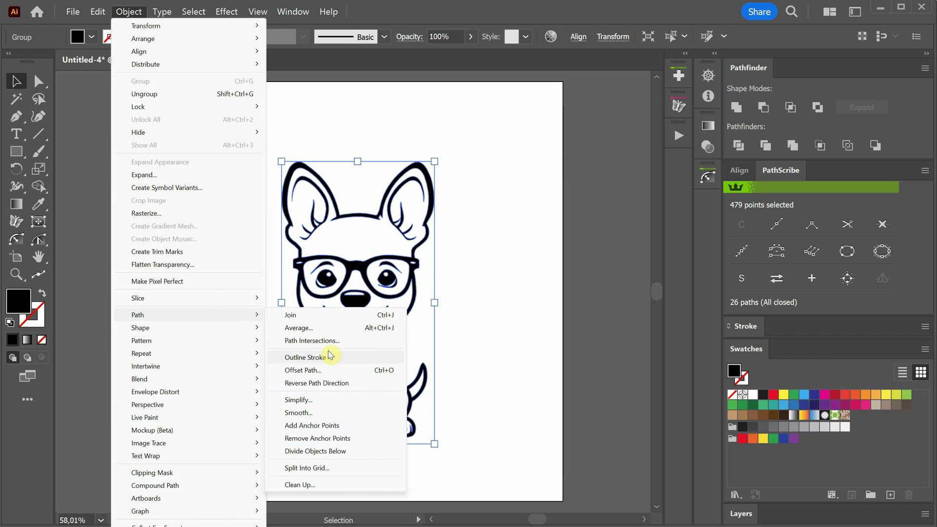
{"action": "left_click", "coordinate": [302, 400]}
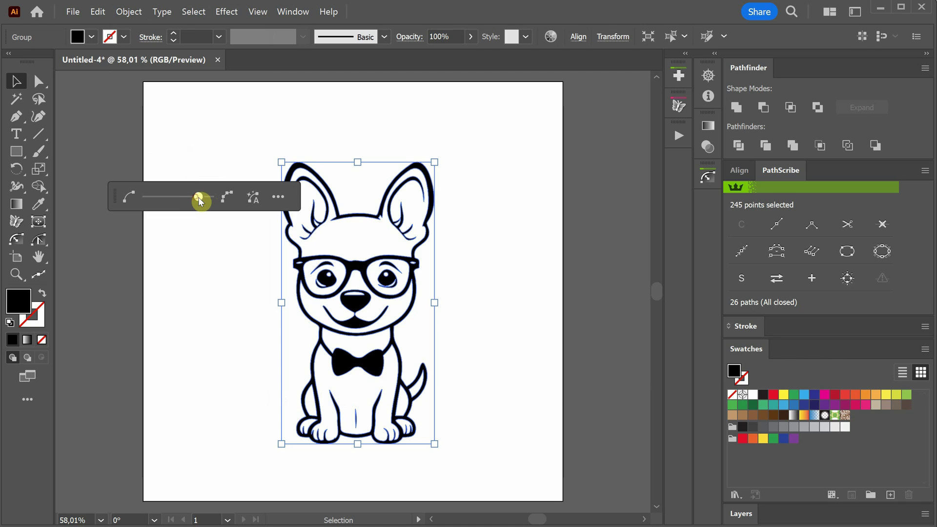
{"action": "mouse_move", "coordinate": [200, 201]}
{"action": "left_mouse_down"}
{"action": "mouse_move", "coordinate": [158, 205]}
{"action": "mouse_move", "coordinate": [195, 199]}
{"action": "left_mouse_up"}
{"action": "left_click", "coordinate": [259, 200]}
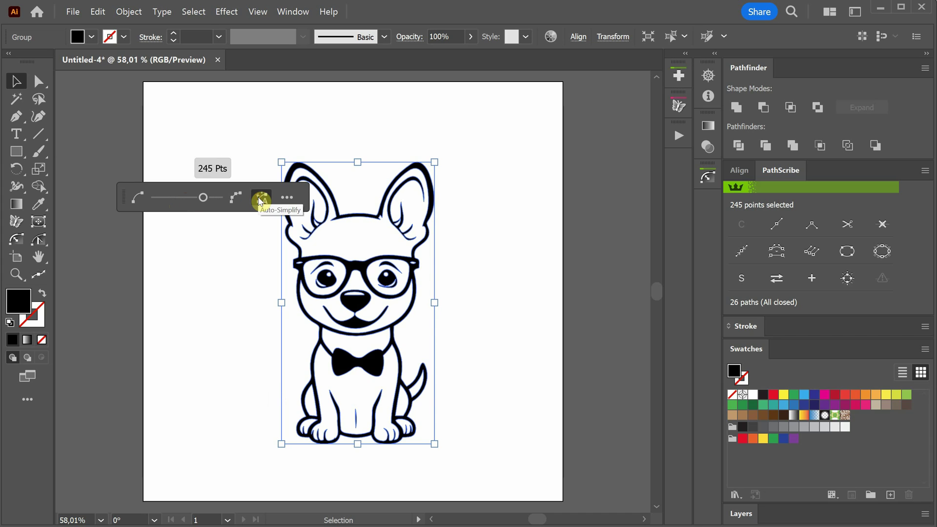
Delete the traced pupils from both of the dog's eyes
{"action": "left_click", "coordinate": [477, 175]}
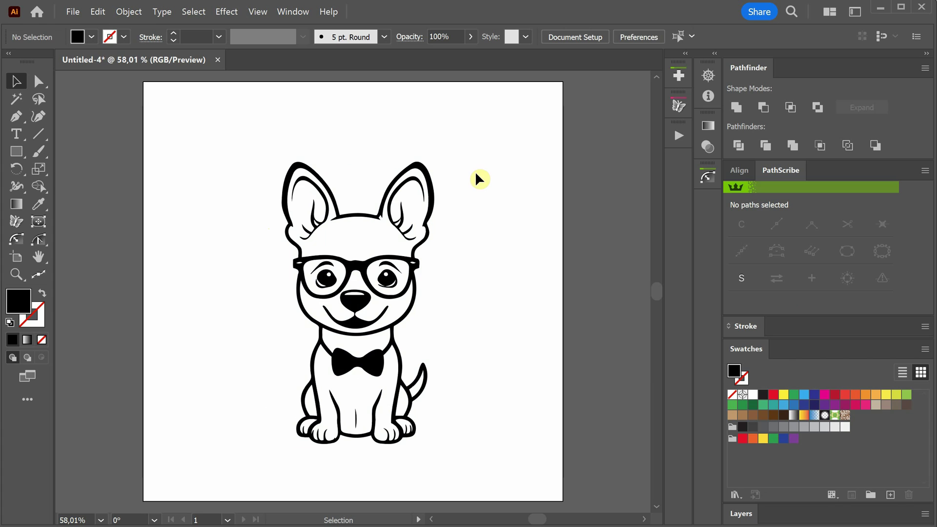
{"action": "left_click", "coordinate": [386, 256]}
{"action": "left_click", "coordinate": [42, 83]}
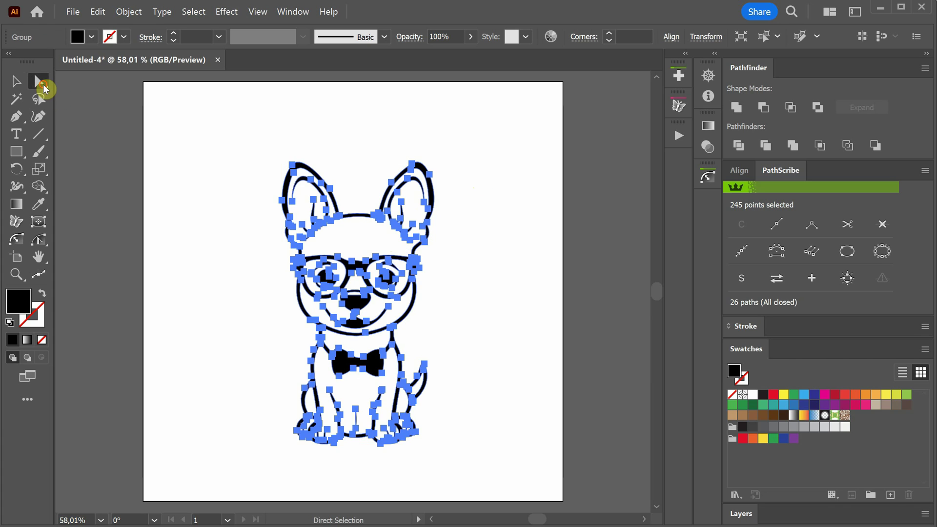
{"action": "left_click", "coordinate": [214, 219]}
{"action": "key", "text": "ctrl+plus"}
{"action": "key", "text": "ctrl+plus"}
{"action": "key", "text": "ctrl+plus"}
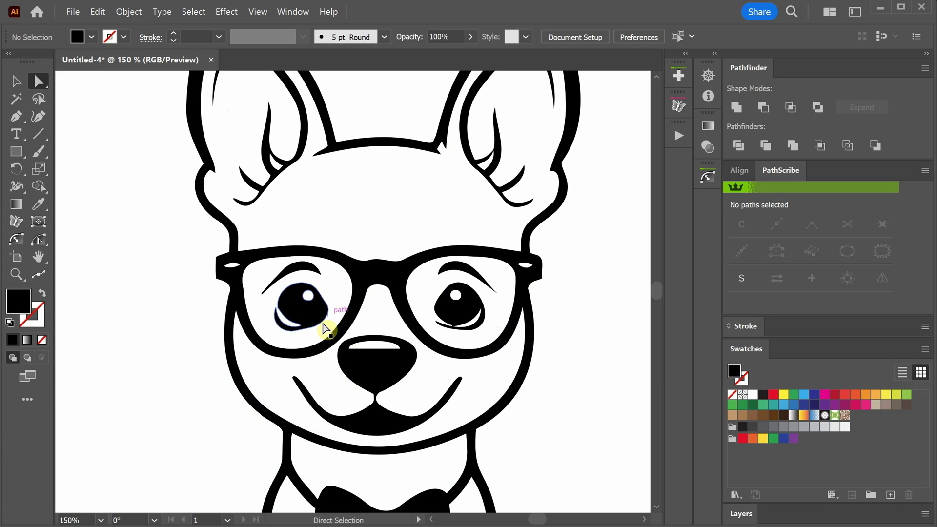
{"action": "left_click", "coordinate": [309, 306]}
{"action": "left_click", "coordinate": [309, 305]}
{"action": "key", "text": "Delete"}
{"action": "left_click_drag", "start_coordinate": [326, 318], "coordinate": [314, 309]}
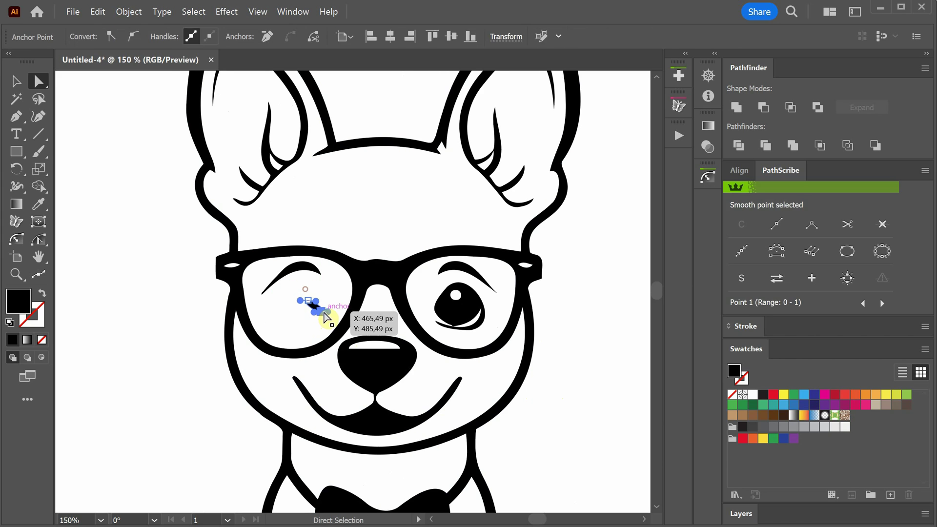
{"action": "key", "text": "Delete"}
{"action": "left_click", "coordinate": [451, 303]}
{"action": "key", "text": "Delete"}
Draw a new round ellipse pupil in the dog's left eye
{"action": "left_click_drag", "start_coordinate": [18, 154], "coordinate": [53, 186]}
{"action": "mouse_move", "coordinate": [281, 285]}
{"action": "left_mouse_down"}
{"action": "mouse_move", "coordinate": [314, 328]}
{"action": "mouse_move", "coordinate": [456, 314]}
{"action": "left_mouse_up"}
{"action": "key", "text": "v"}
{"action": "key", "text": "ctrl+0"}
Centre the whole dog horizontally and vertically on the artboard, then deselect
{"action": "left_click_drag", "start_coordinate": [397, 253], "coordinate": [470, 167]}
{"action": "left_click", "coordinate": [739, 170]}
{"action": "left_click", "coordinate": [763, 210]}
{"action": "left_click", "coordinate": [894, 210]}
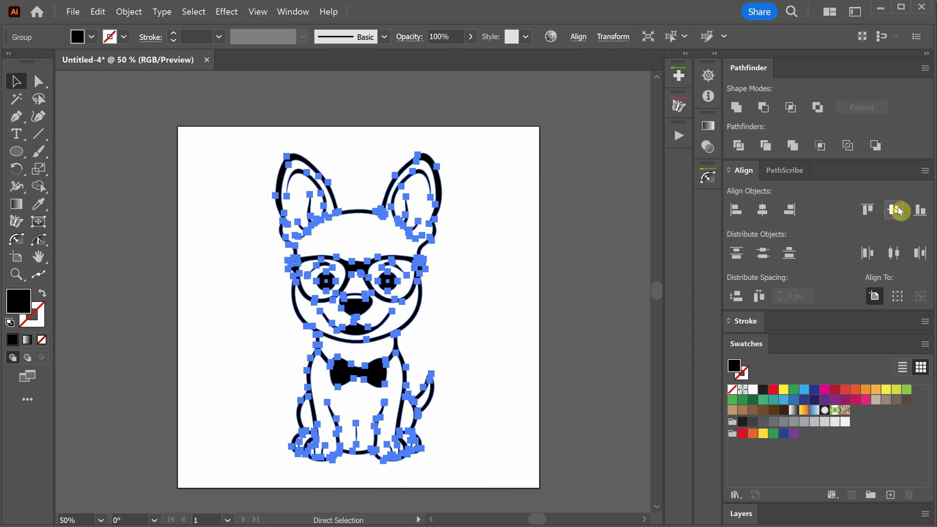
{"action": "key", "text": "ctrl+shift+a"}
Save As with file type SVG (*.SVG) and the file name Dog
{"action": "left_click", "coordinate": [73, 11]}
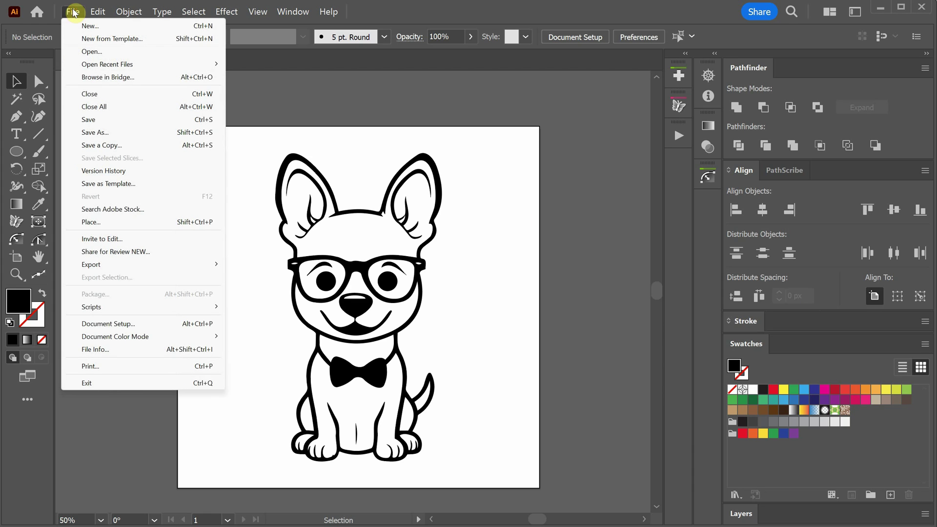
{"action": "left_click", "coordinate": [110, 137]}
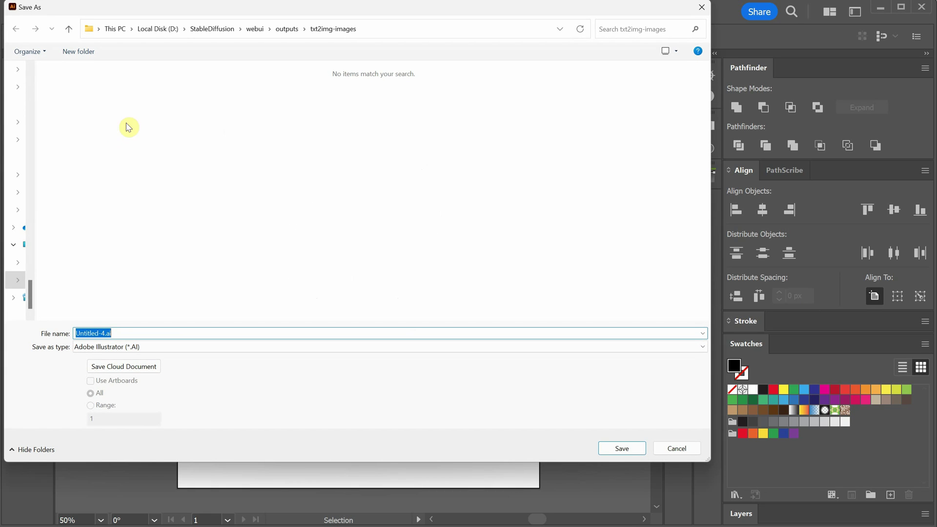
{"action": "left_click", "coordinate": [147, 347]}
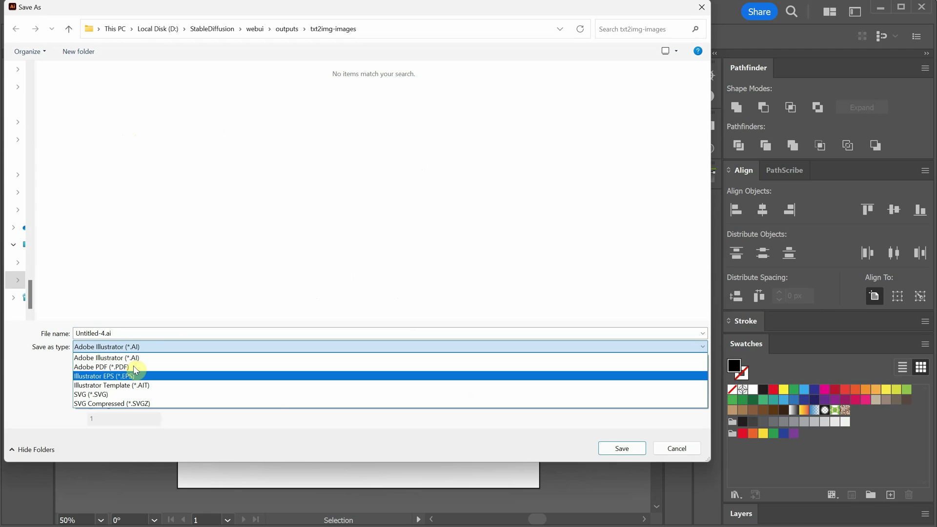
{"action": "left_click", "coordinate": [96, 394]}
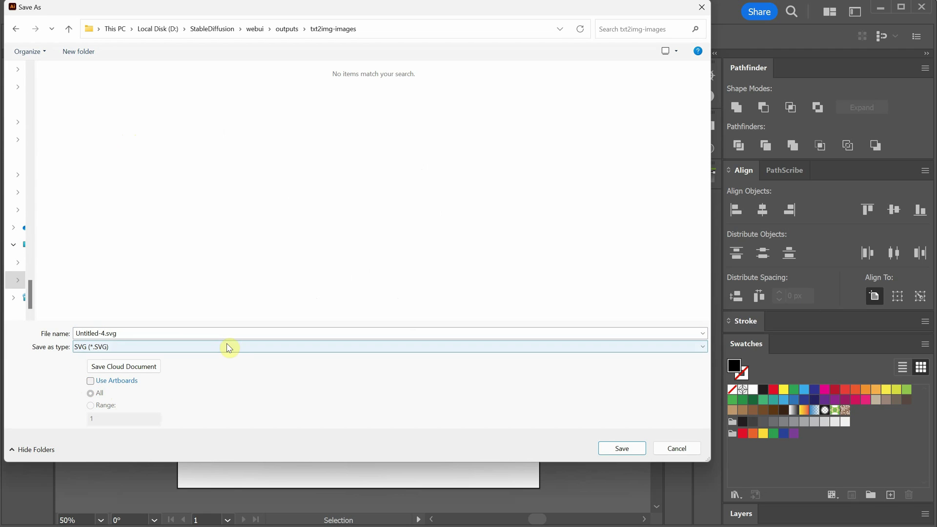
{"action": "left_click_drag", "start_coordinate": [82, 334], "coordinate": [147, 333]}
{"action": "type", "text": "Dog"}
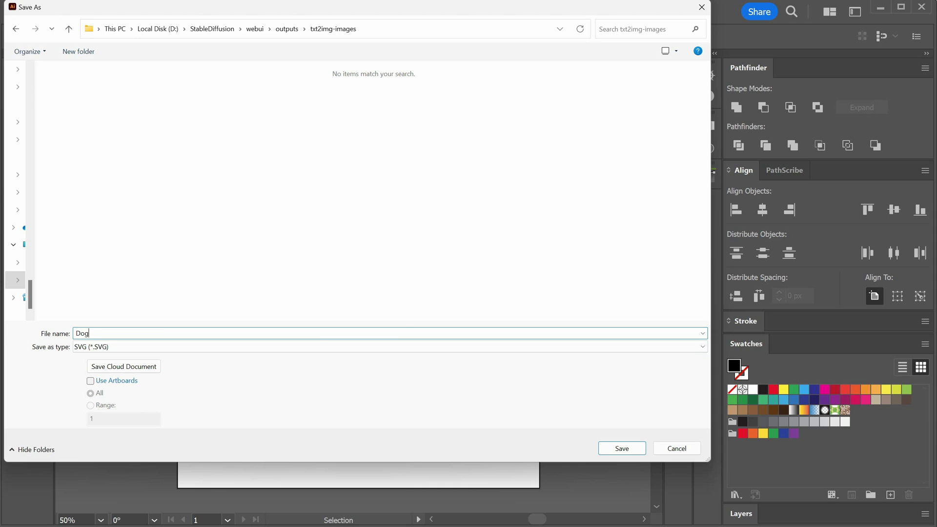
{"action": "key", "text": "Return"}
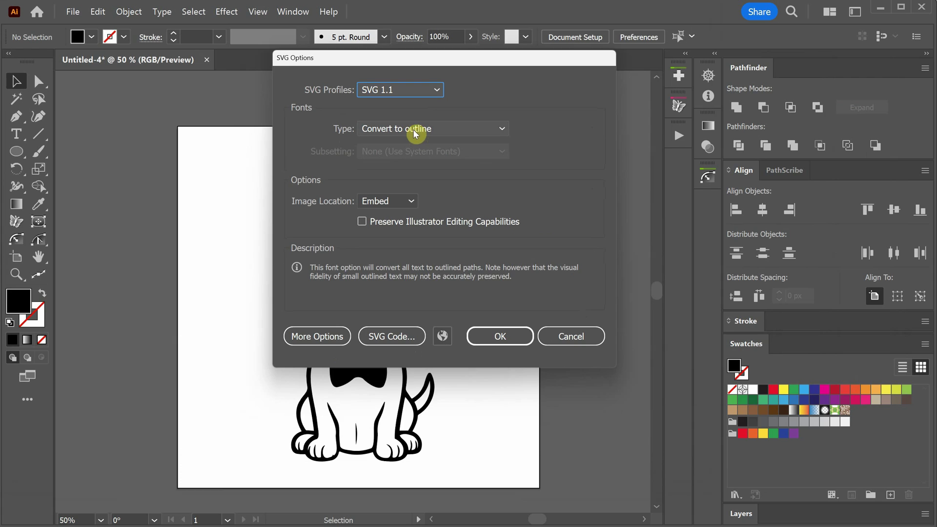
Keep fonts as outlines, Presentation Attributes and 3 decimal places in SVG Options, and confirm
{"action": "left_click", "coordinate": [317, 336]}
{"action": "left_click", "coordinate": [460, 130]}
{"action": "left_click", "coordinate": [459, 129]}
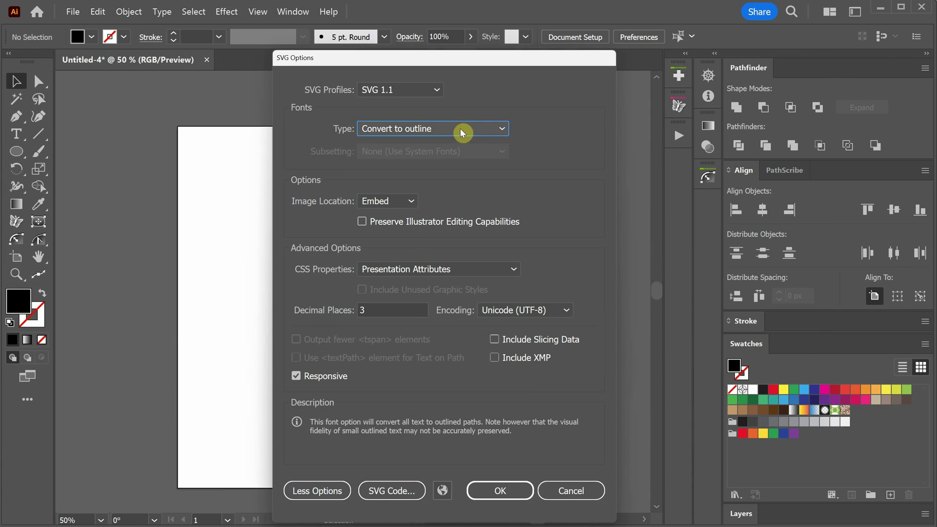
{"action": "left_click", "coordinate": [421, 270]}
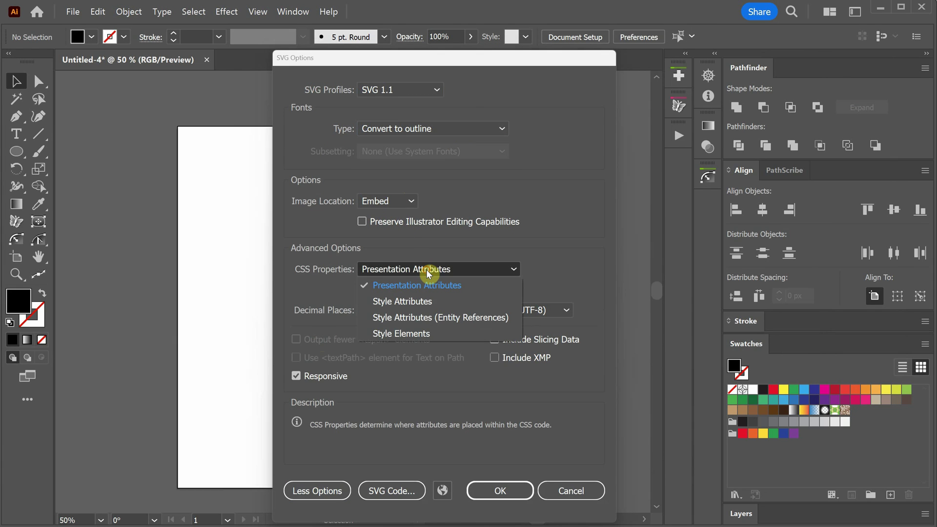
{"action": "left_click", "coordinate": [425, 270]}
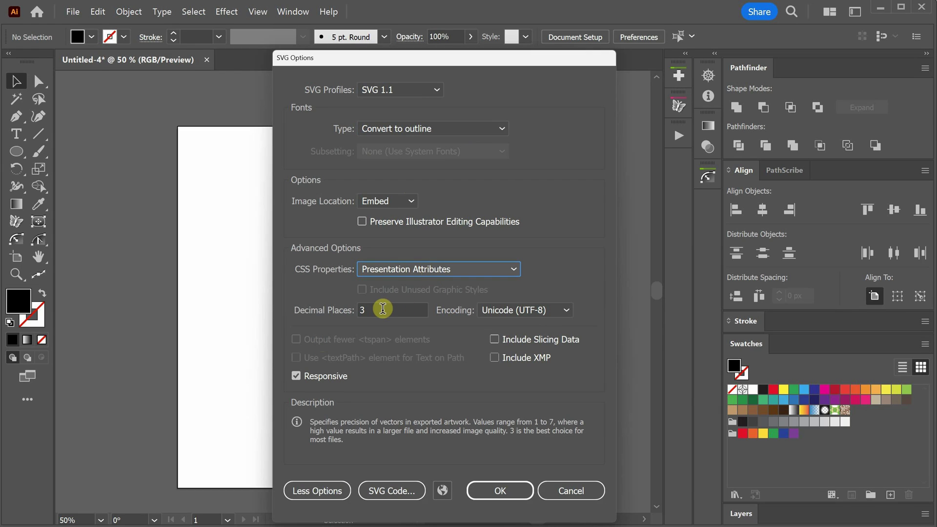
{"action": "left_click", "coordinate": [383, 308]}
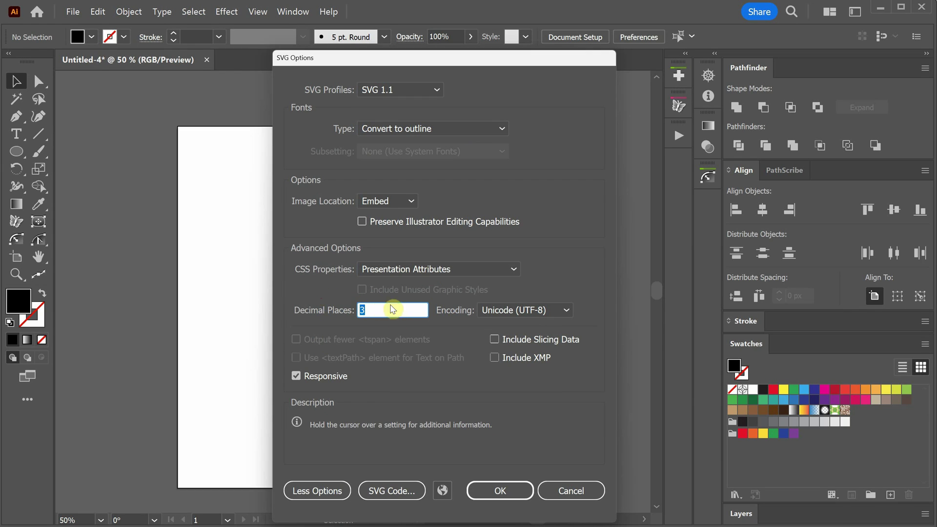
{"action": "left_click", "coordinate": [501, 491]}
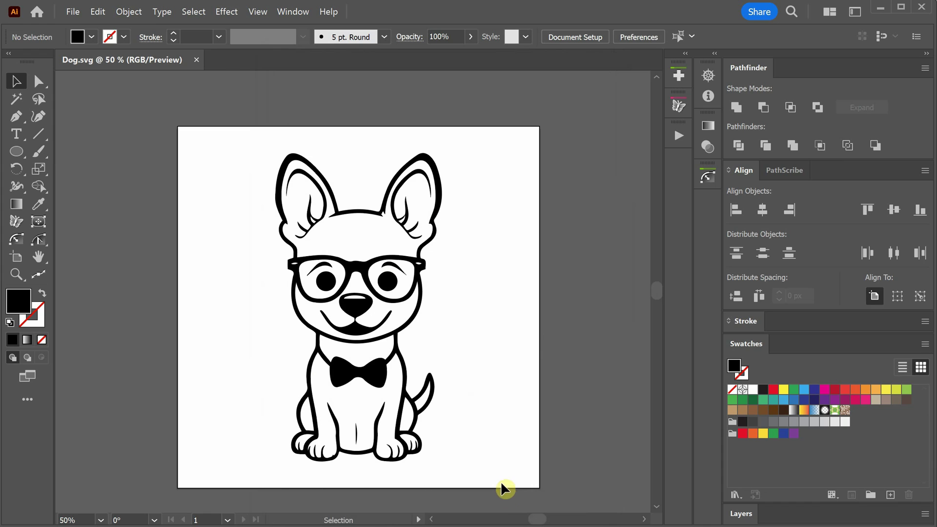
Open Dog.svg from the txt2img-images folder in Microsoft Edge
{"action": "key", "text": "alt+Tab"}
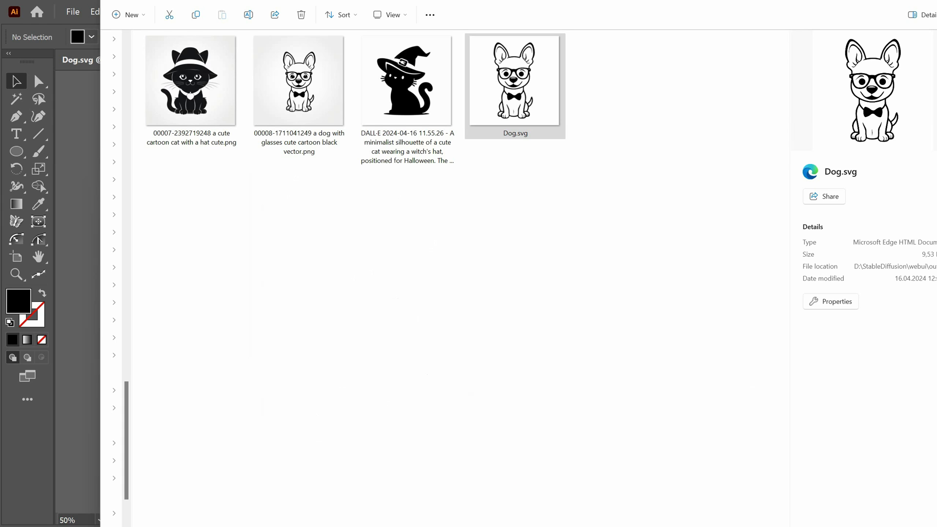
{"action": "left_click", "coordinate": [533, 104]}
{"action": "double_click", "coordinate": [533, 103]}
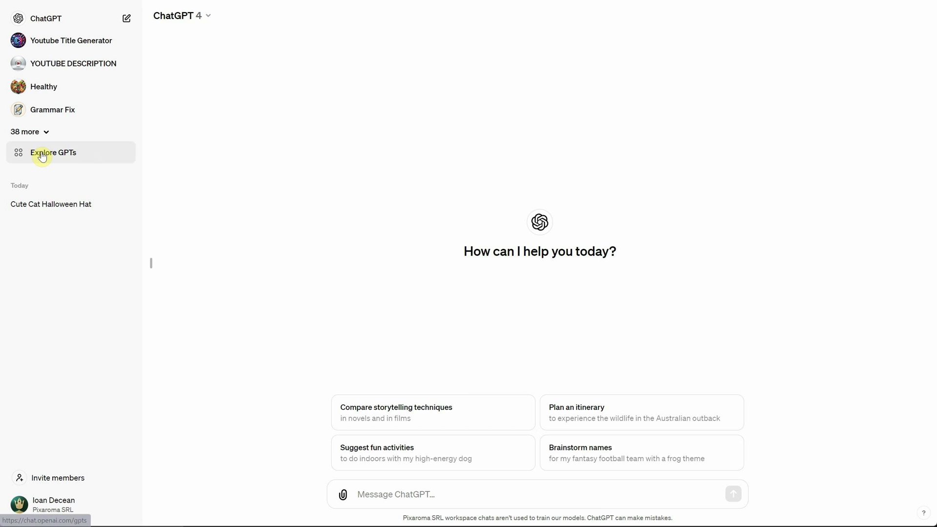
Search GPTs for 'Cute cartoon characters' and open the Cute Cartoon Characters GPT
{"action": "left_click", "coordinate": [42, 154]}
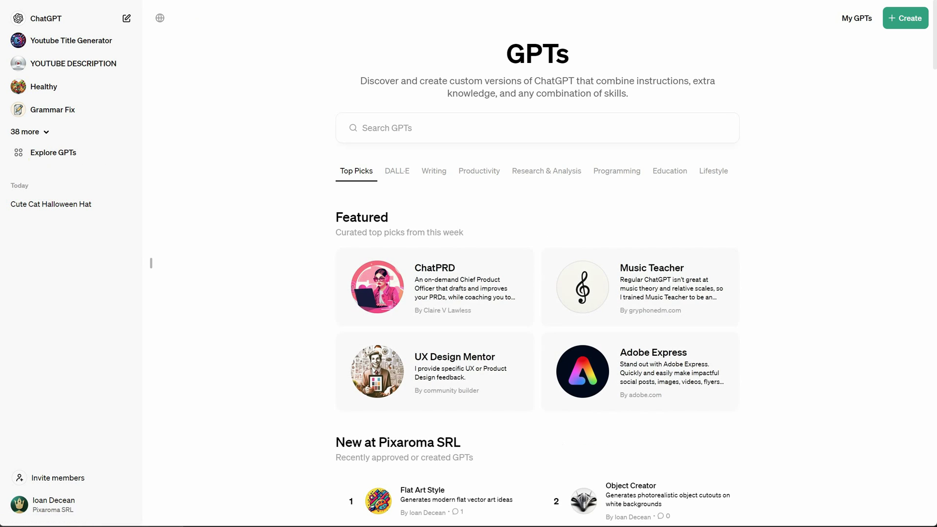
{"action": "type", "text": "Cu"}
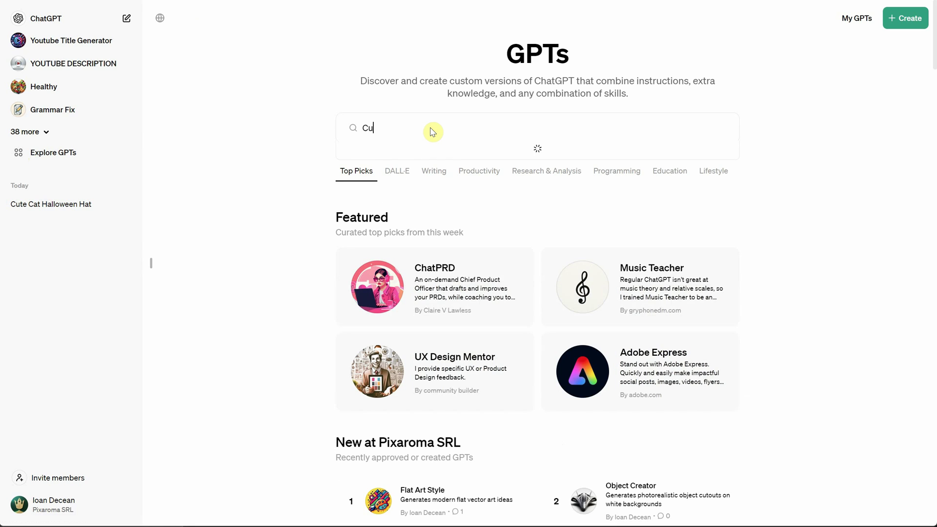
{"action": "type", "text": "te cartoon characters"}
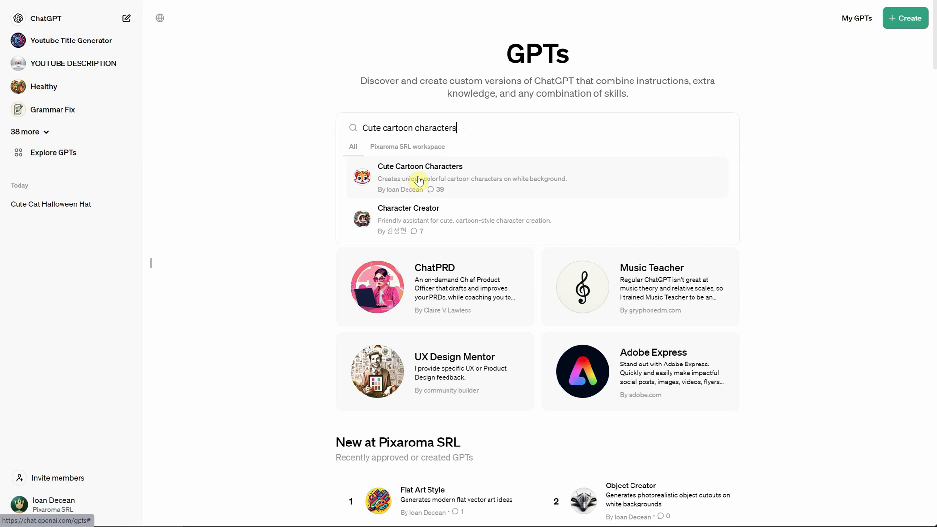
{"action": "left_click", "coordinate": [546, 177]}
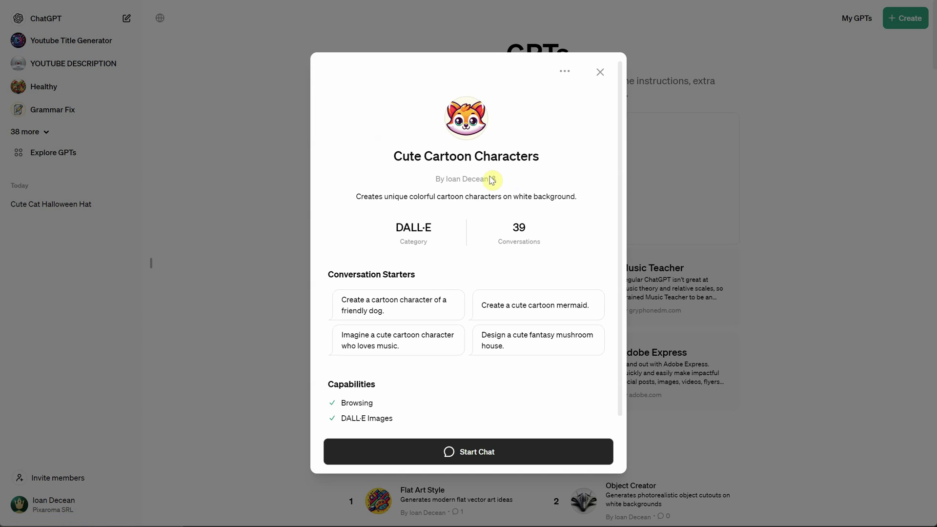
{"action": "scroll", "coordinate": [498, 190], "scroll_direction": "down", "scroll_amount": 3}
Start a chat and send the prompt 'a cute cat whit a hat, halloween'
{"action": "left_click", "coordinate": [479, 441]}
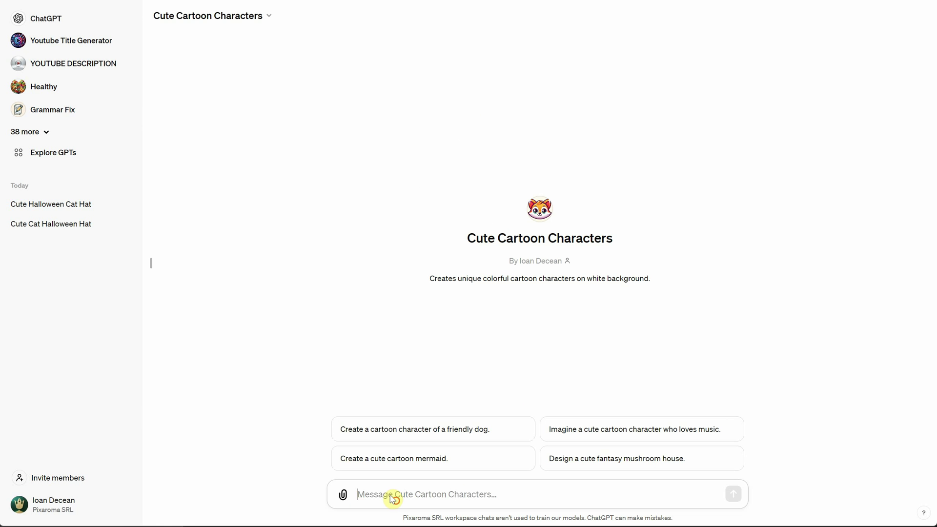
{"action": "type", "text": "a"}
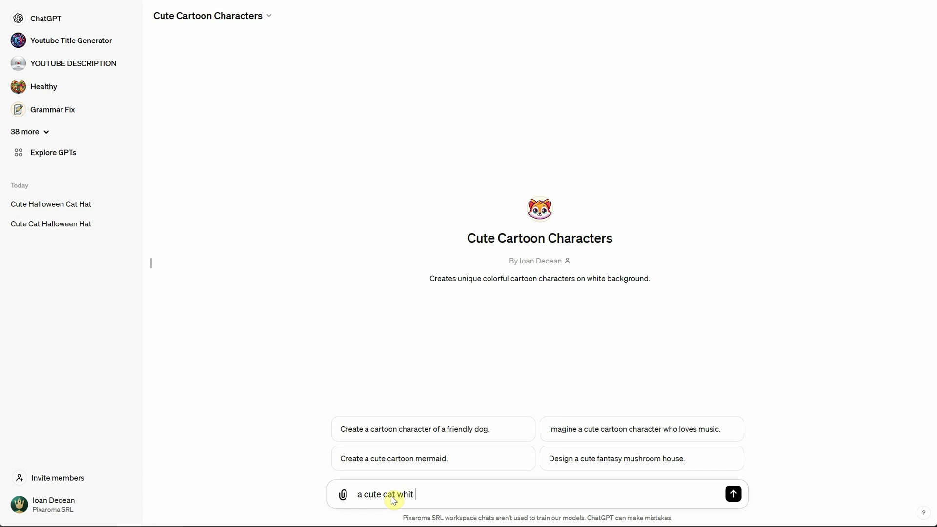
{"action": "type", "text": "cute cat whit a hat, halloween"}
{"action": "key", "text": "Return"}
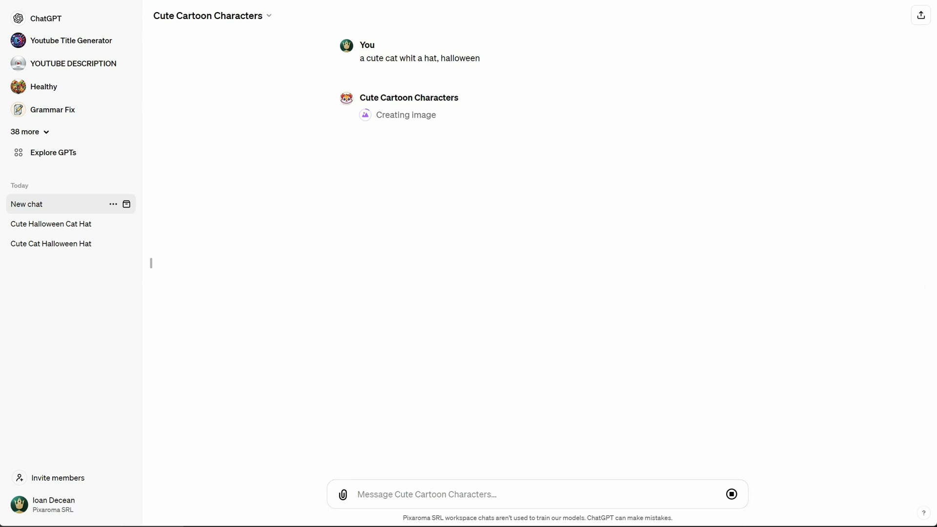